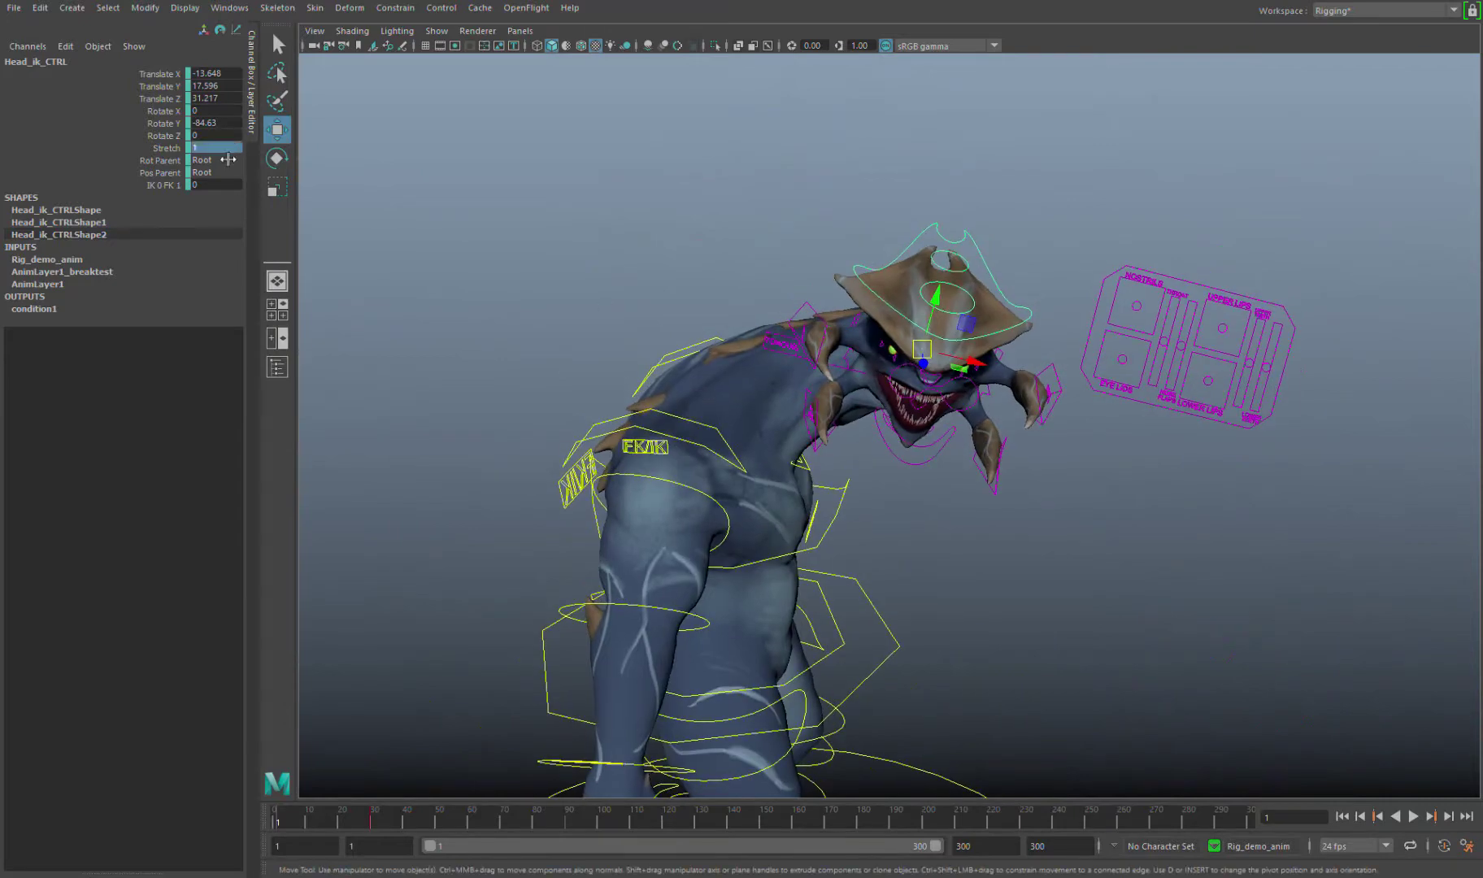
Rotate the creature's head using its head IK control.
{"action": "left_click_drag", "start_coordinate": [957, 390], "coordinate": [853, 325], "text": "alt"}
{"action": "left_click", "coordinate": [1043, 385]}
{"action": "key", "text": "e"}
{"action": "left_click_drag", "start_coordinate": [953, 425], "coordinate": [1016, 455]}
Shift the gaze by moving the eye master control to about X -2.57, Y -0.23 and Z 0.30.
{"action": "scroll", "coordinate": [756, 422], "scroll_direction": "up", "scroll_amount": 3}
{"action": "left_click", "coordinate": [743, 411]}
{"action": "key", "text": "w"}
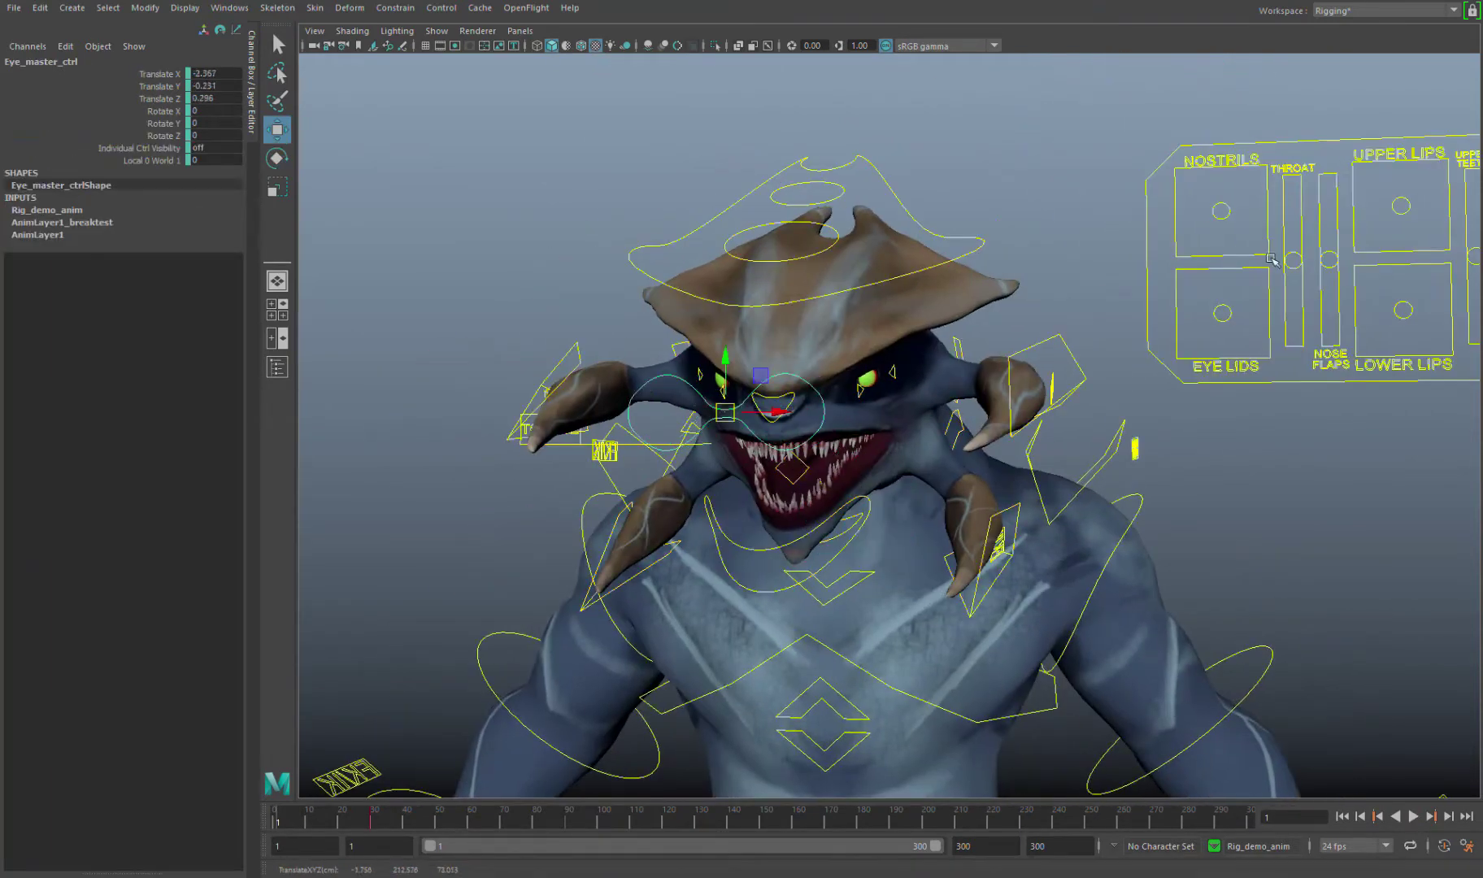
Frame the left eye and adjust its eyelid controls.
{"action": "left_click", "coordinate": [897, 407]}
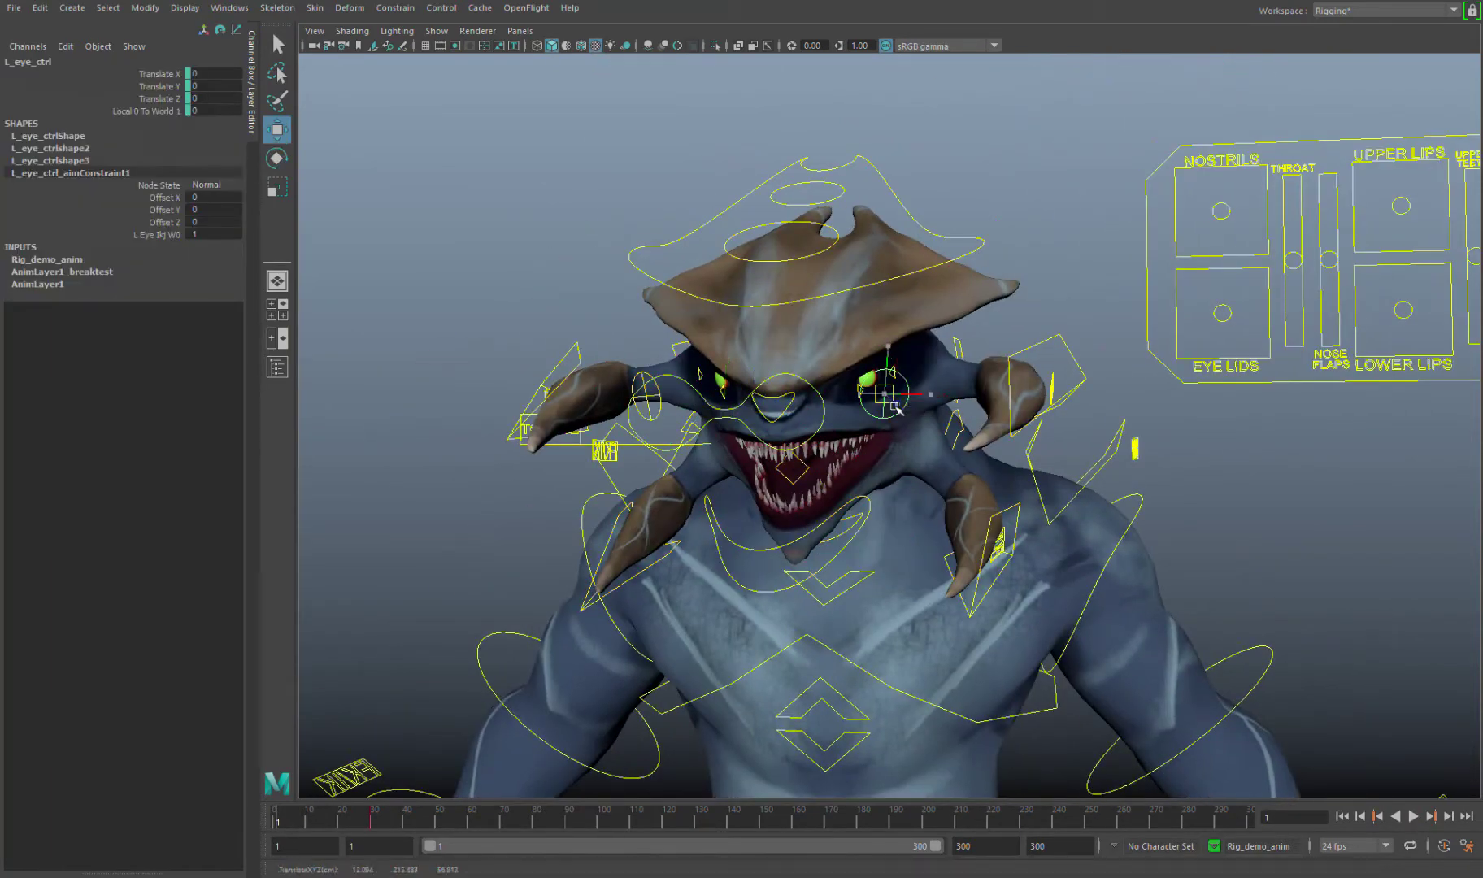
{"action": "key", "text": "f"}
{"action": "left_click", "coordinate": [752, 467]}
{"action": "mouse_move", "coordinate": [805, 452]}
{"action": "left_mouse_down"}
{"action": "mouse_move", "coordinate": [827, 430]}
{"action": "mouse_move", "coordinate": [789, 436]}
{"action": "left_mouse_up"}
{"action": "left_click", "coordinate": [868, 395]}
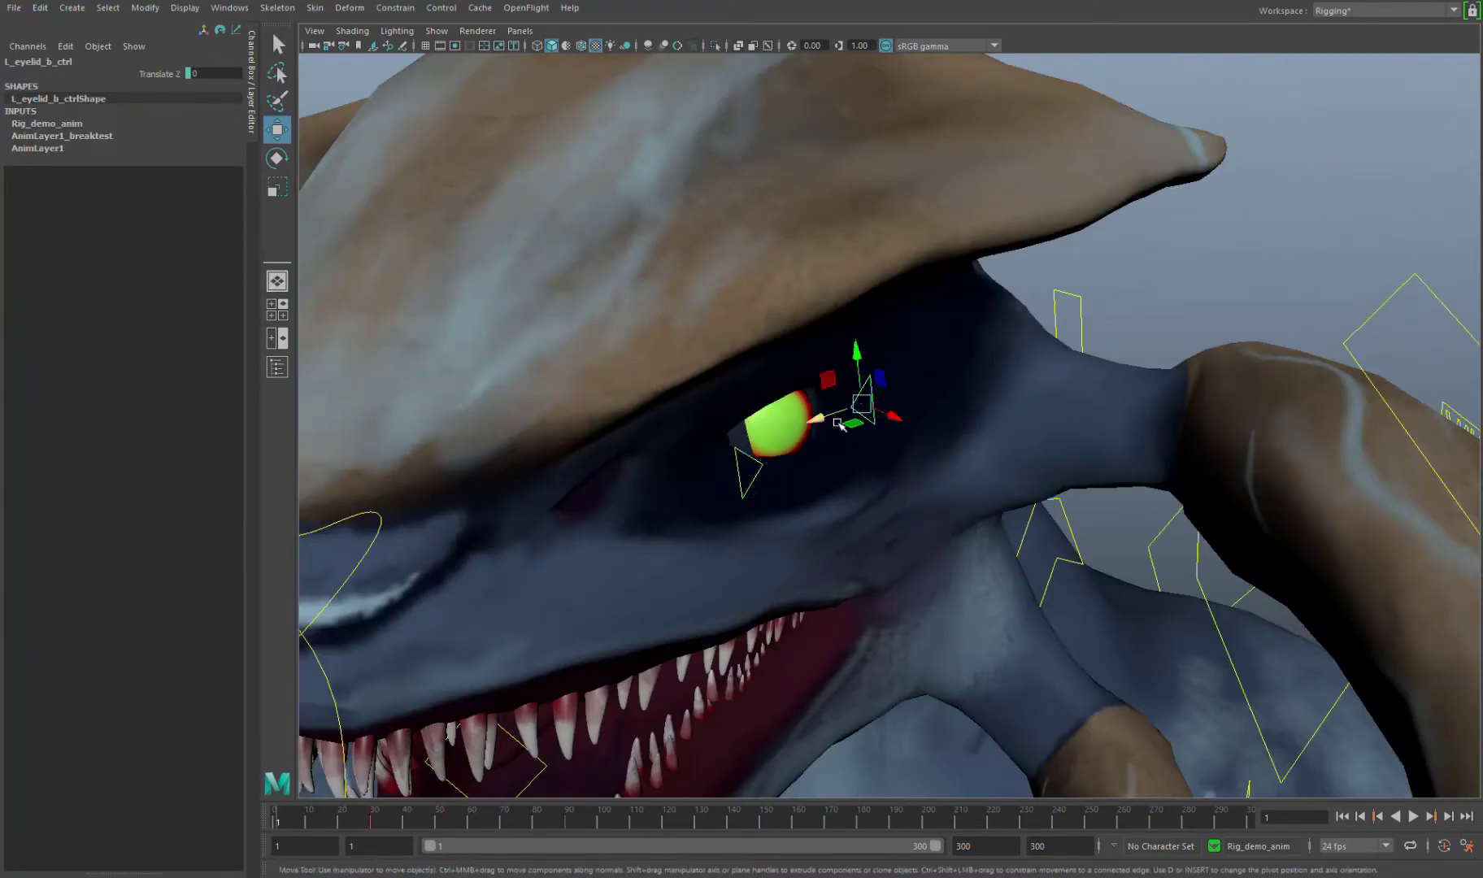
Set the mouth control's Close To Open attribute to 10.
{"action": "scroll", "coordinate": [830, 417], "scroll_direction": "down", "scroll_amount": 5}
{"action": "scroll", "coordinate": [829, 417], "scroll_direction": "up", "scroll_amount": 3}
{"action": "left_click", "coordinate": [829, 417]}
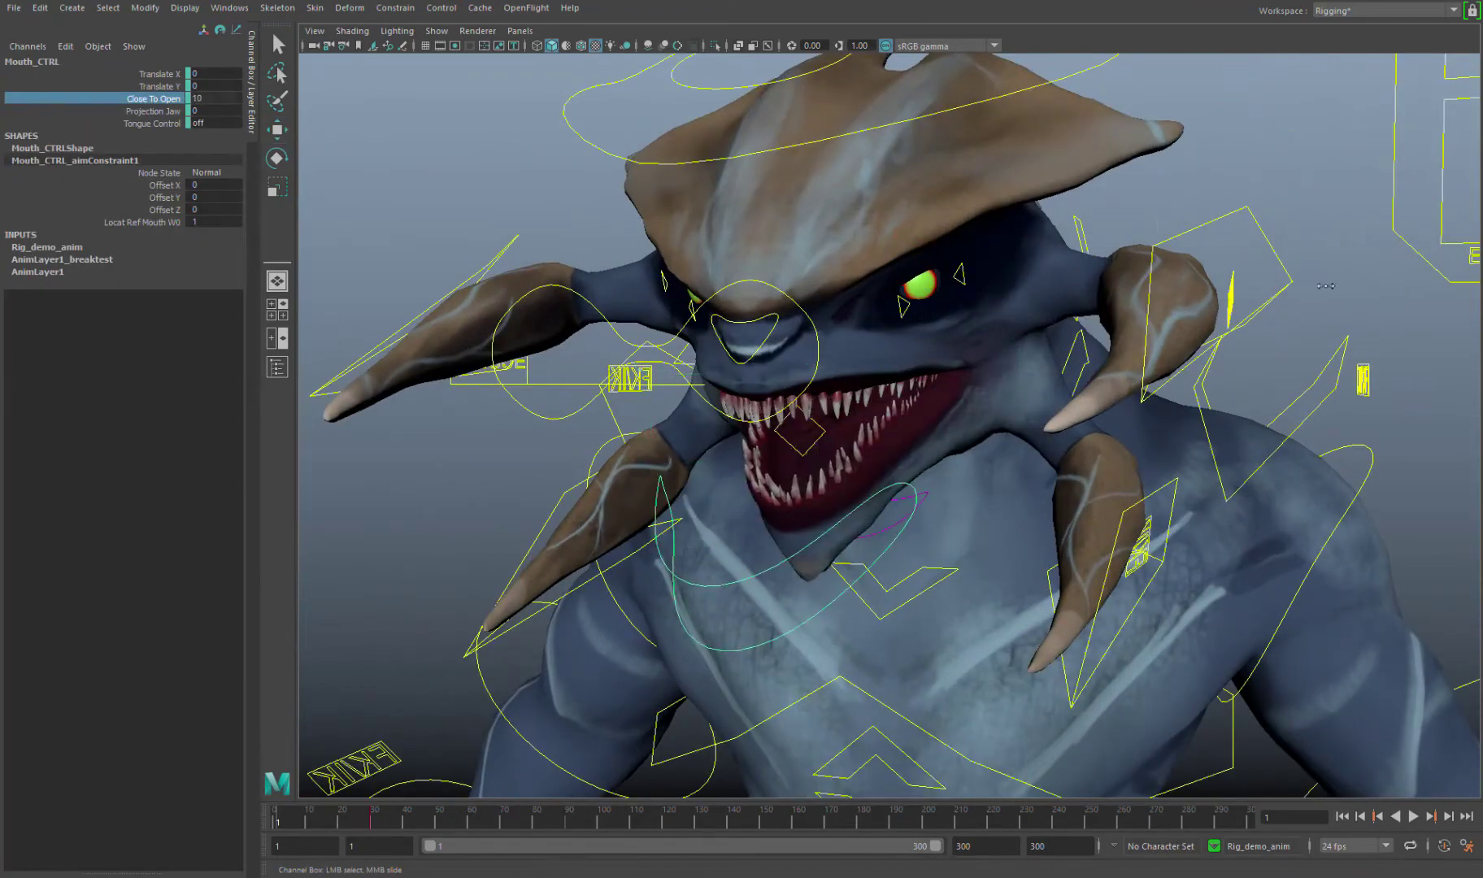
Try moving the mouth control to shift the jaw.
{"action": "key", "text": "w"}
{"action": "left_click_drag", "start_coordinate": [837, 462], "coordinate": [849, 608]}
{"action": "key", "text": "ctrl+z"}
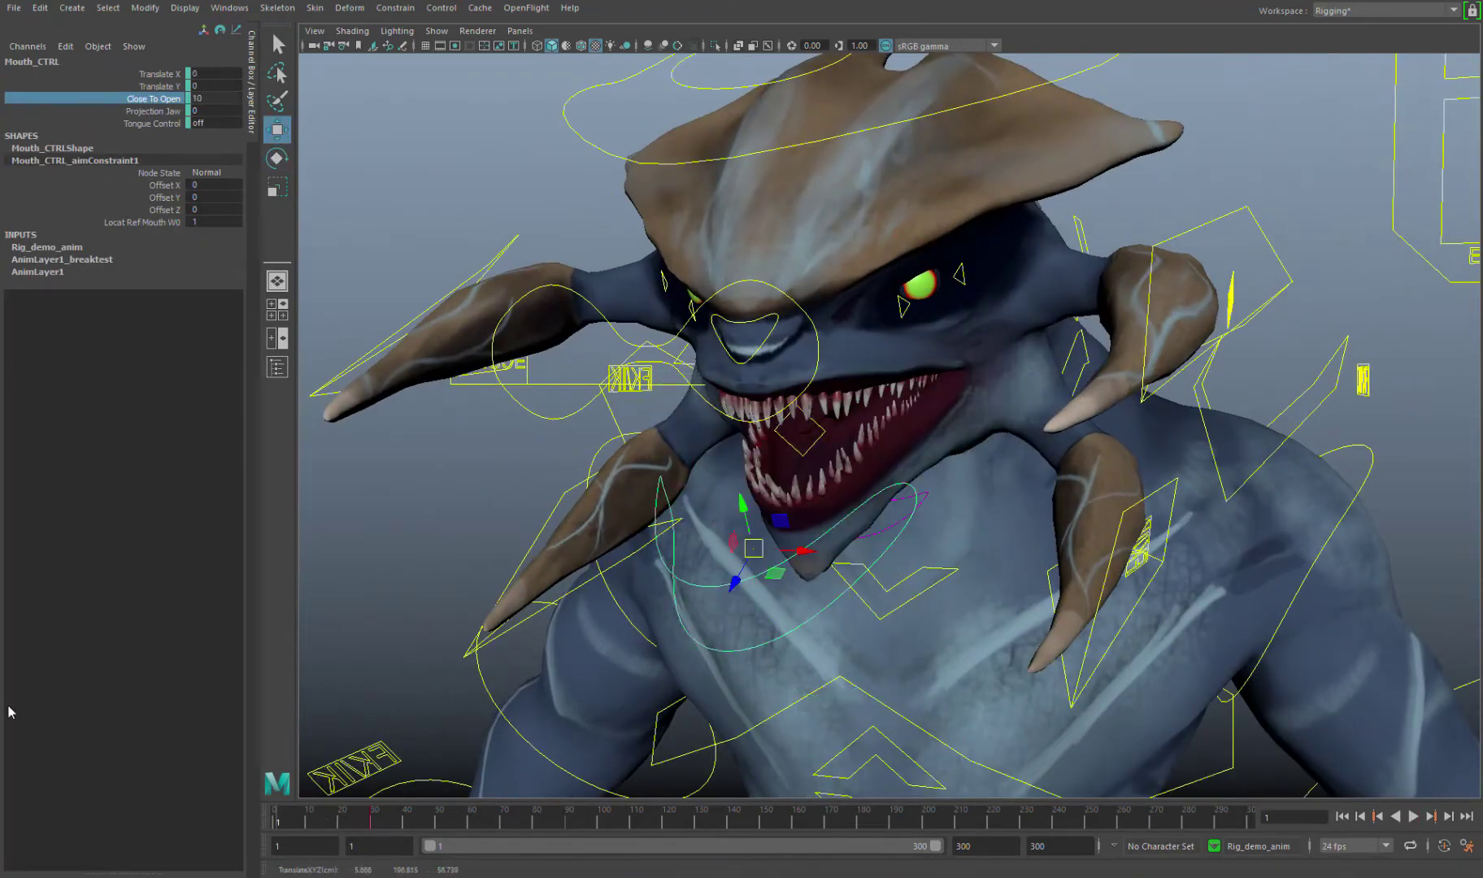
{"action": "left_click_drag", "start_coordinate": [731, 488], "coordinate": [909, 404], "text": "alt"}
{"action": "key", "text": "ctrl+z"}
Adjust the IK-to-FK blend of the left upper mandible claw and rotate its FK control about X.
{"action": "left_click", "coordinate": [987, 361]}
{"action": "left_click", "coordinate": [909, 404]}
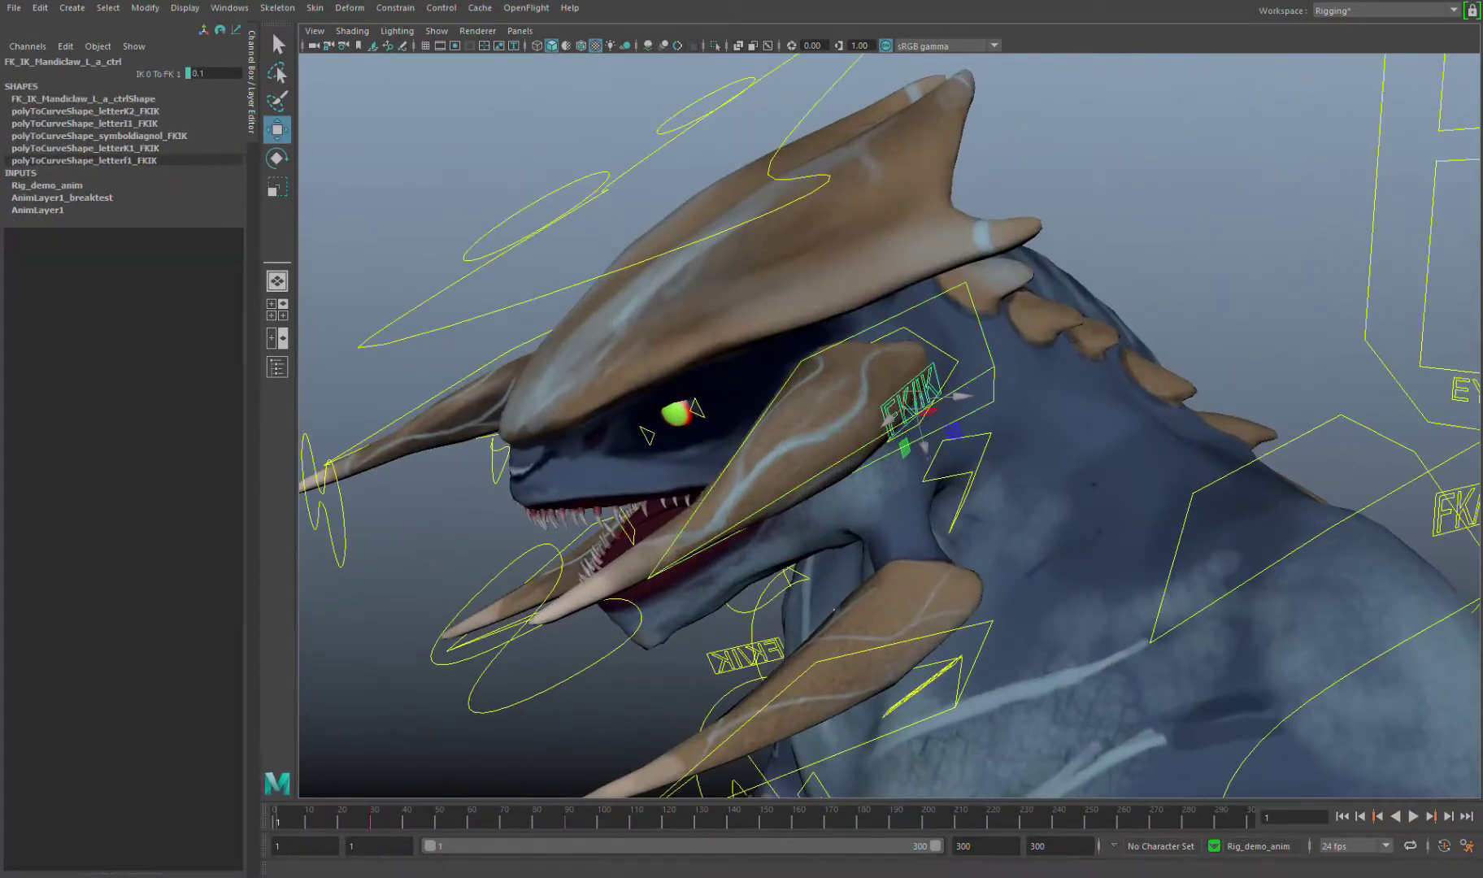
{"action": "left_click_drag", "start_coordinate": [666, 415], "coordinate": [935, 427], "text": "alt"}
{"action": "left_click", "coordinate": [935, 427]}
{"action": "key", "text": "e"}
{"action": "left_click", "coordinate": [844, 404]}
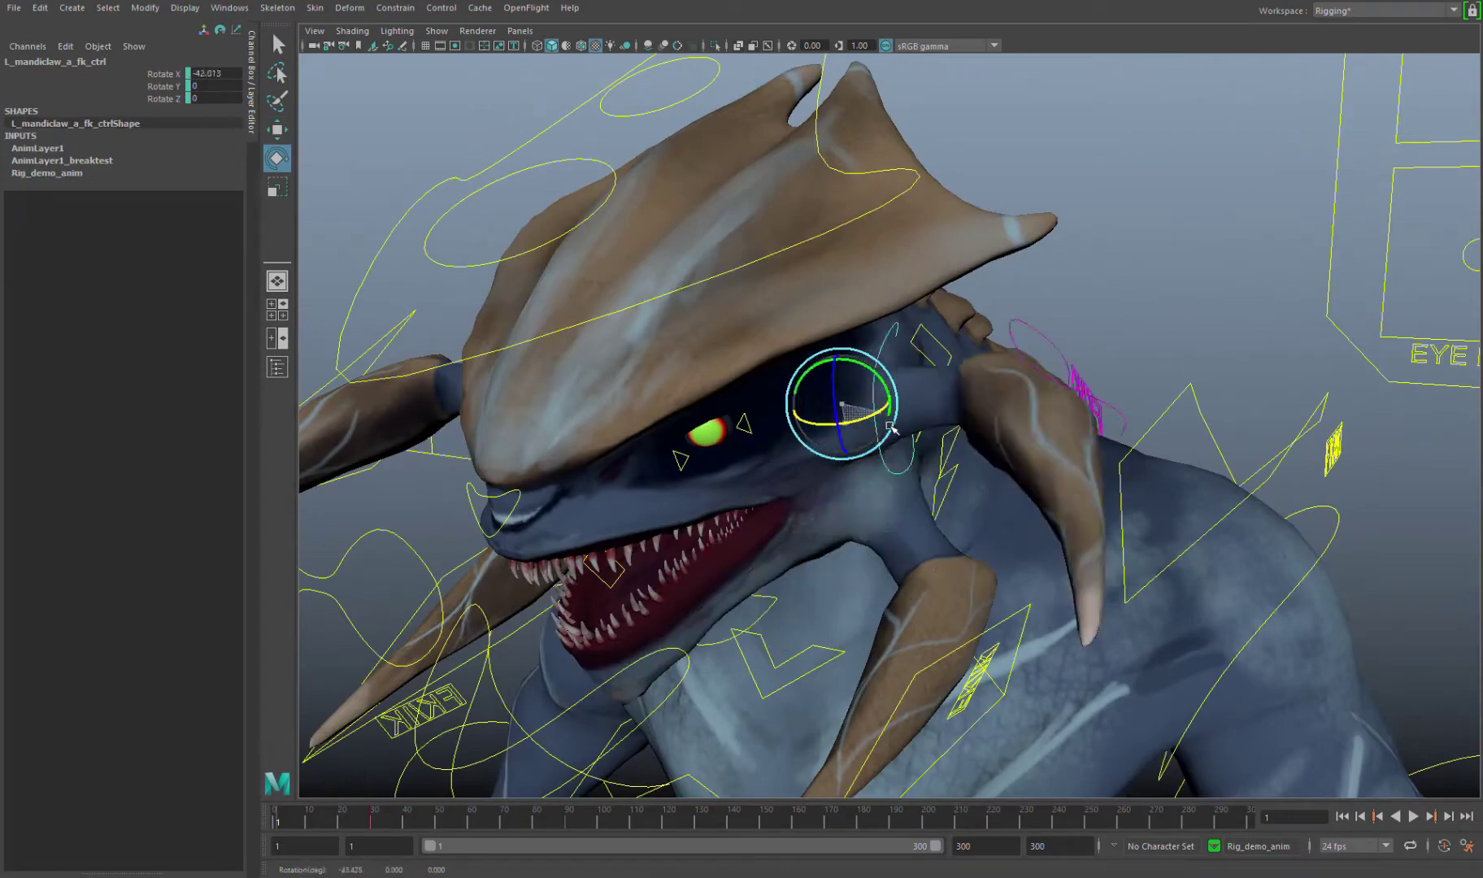
{"action": "left_click_drag", "start_coordinate": [843, 404], "coordinate": [886, 370]}
Set the tongue control to full FK with an FK Stretch of 1.
{"action": "left_click", "coordinate": [931, 358]}
{"action": "left_click_drag", "start_coordinate": [569, 488], "coordinate": [520, 520], "text": "alt"}
{"action": "scroll", "coordinate": [845, 513], "scroll_direction": "up", "scroll_amount": 5}
{"action": "left_click", "coordinate": [853, 475]}
{"action": "key", "text": "w"}
{"action": "left_click_drag", "start_coordinate": [520, 520], "coordinate": [1261, 641], "text": "alt"}
{"action": "left_click_drag", "start_coordinate": [456, 390], "coordinate": [509, 388], "text": "alt"}
{"action": "left_click", "coordinate": [510, 387]}
{"action": "left_click", "coordinate": [510, 388]}
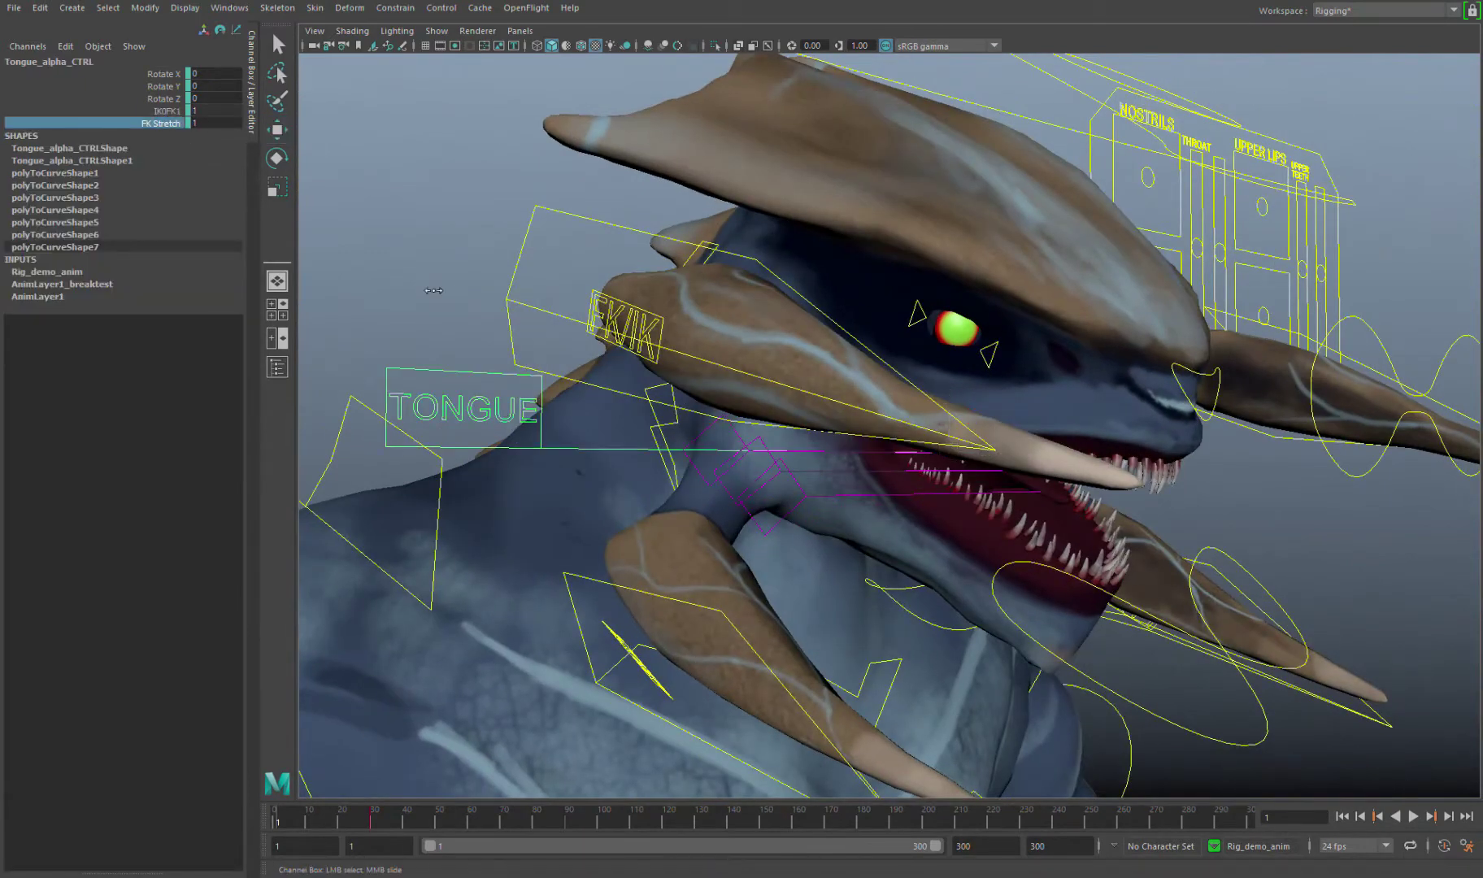
Bend the tongue tip by rotating the third tongue FK control about X.
{"action": "left_click", "coordinate": [1170, 489]}
{"action": "key", "text": "e"}
{"action": "left_click_drag", "start_coordinate": [1211, 520], "coordinate": [1081, 663]}
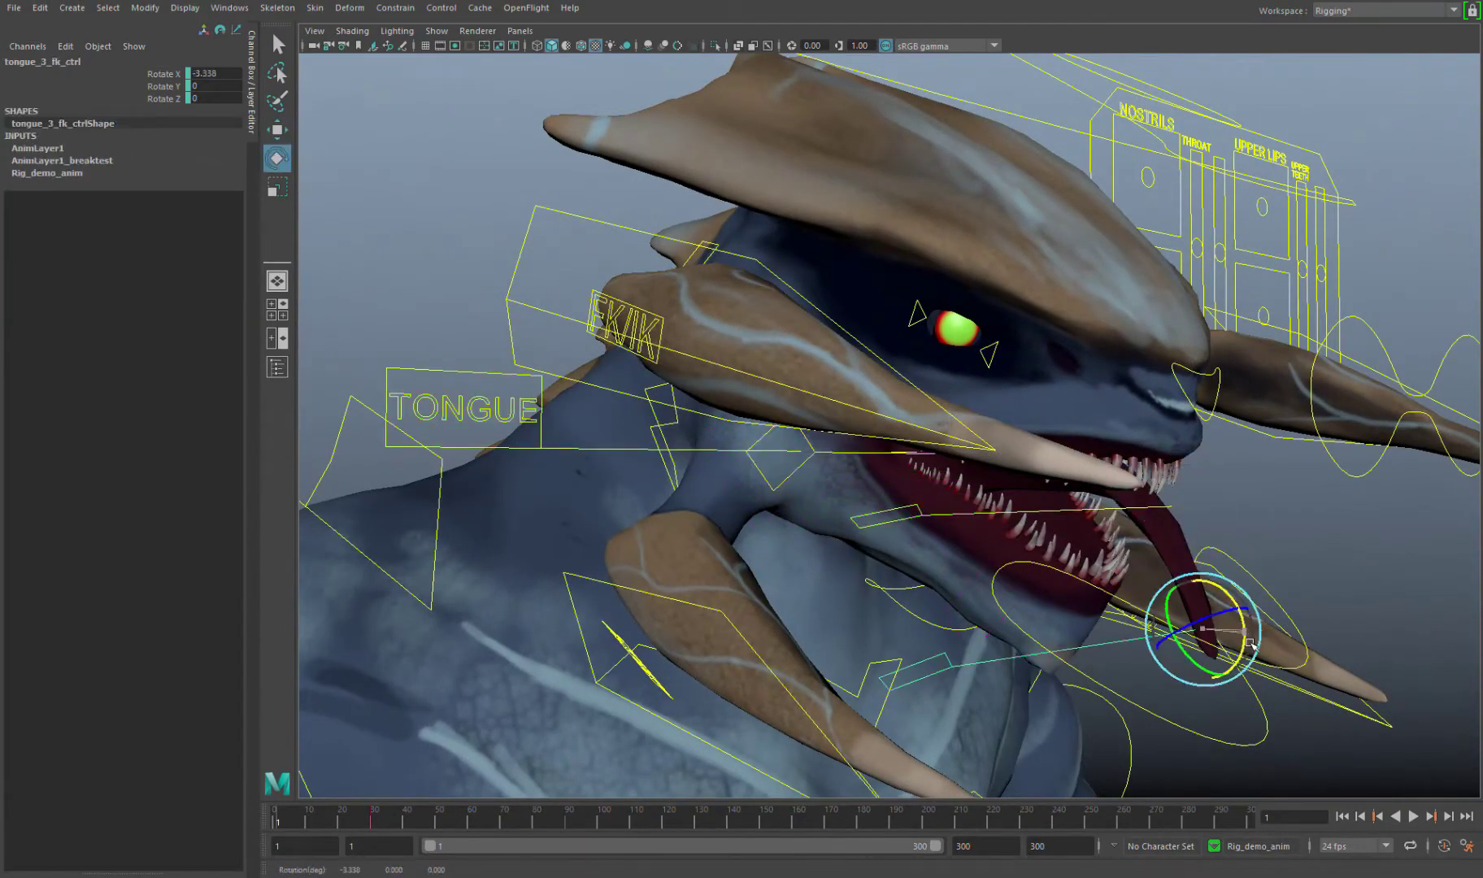
{"action": "left_click", "coordinate": [1249, 648]}
Move the nostrils control to about X -4.06 and shift the eye lids control on the facial panel.
{"action": "left_click_drag", "start_coordinate": [1249, 649], "coordinate": [1135, 253], "text": "alt"}
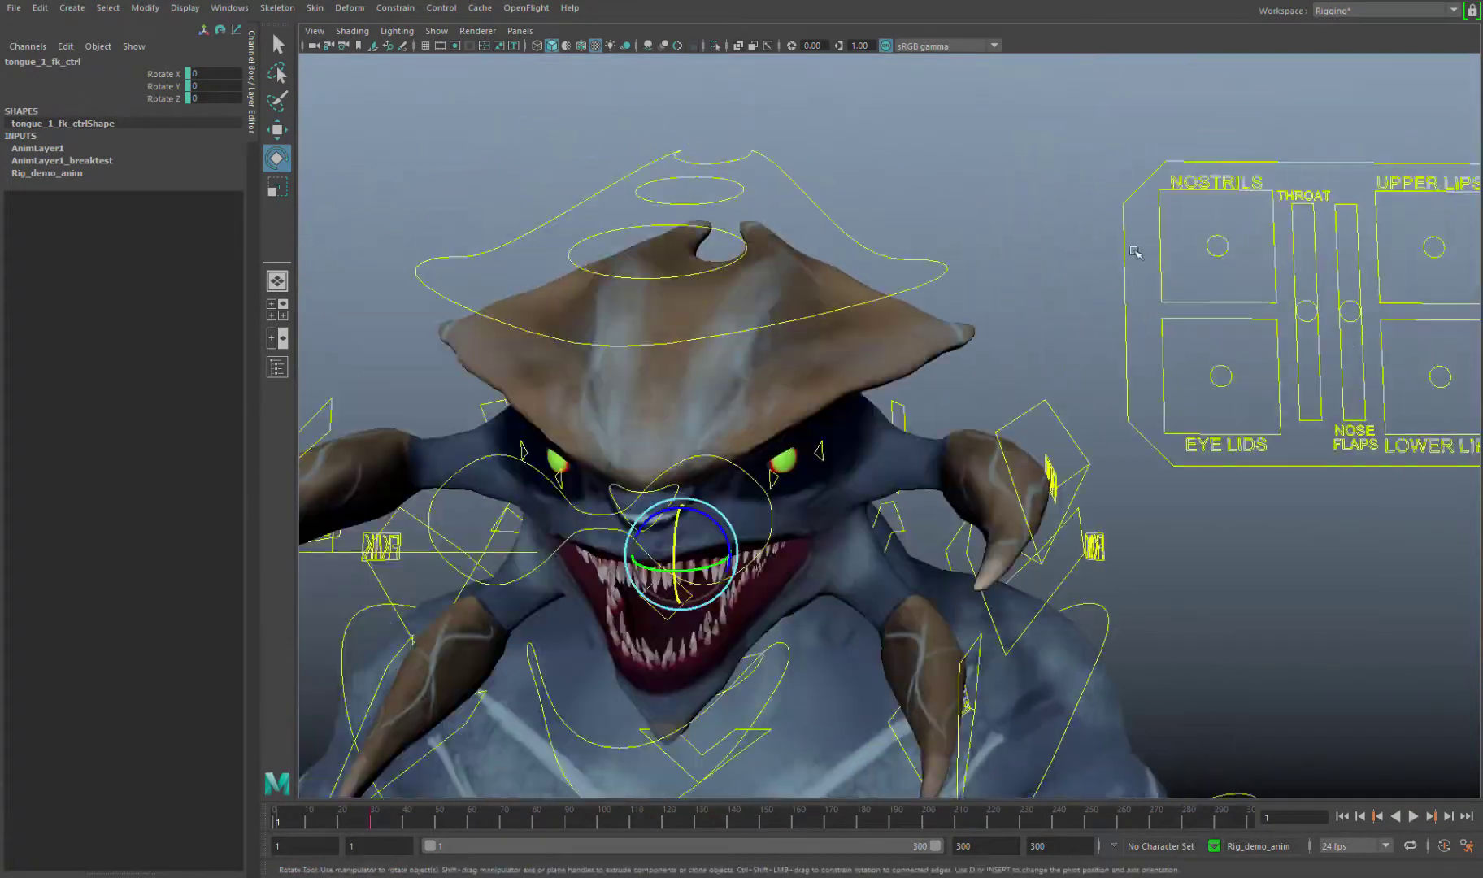
{"action": "left_click", "coordinate": [1136, 253]}
{"action": "key", "text": "w"}
{"action": "left_click", "coordinate": [1153, 298]}
{"action": "scroll", "coordinate": [1148, 326], "scroll_direction": "up", "scroll_amount": 3}
{"action": "left_click_drag", "start_coordinate": [1148, 326], "coordinate": [1221, 289]}
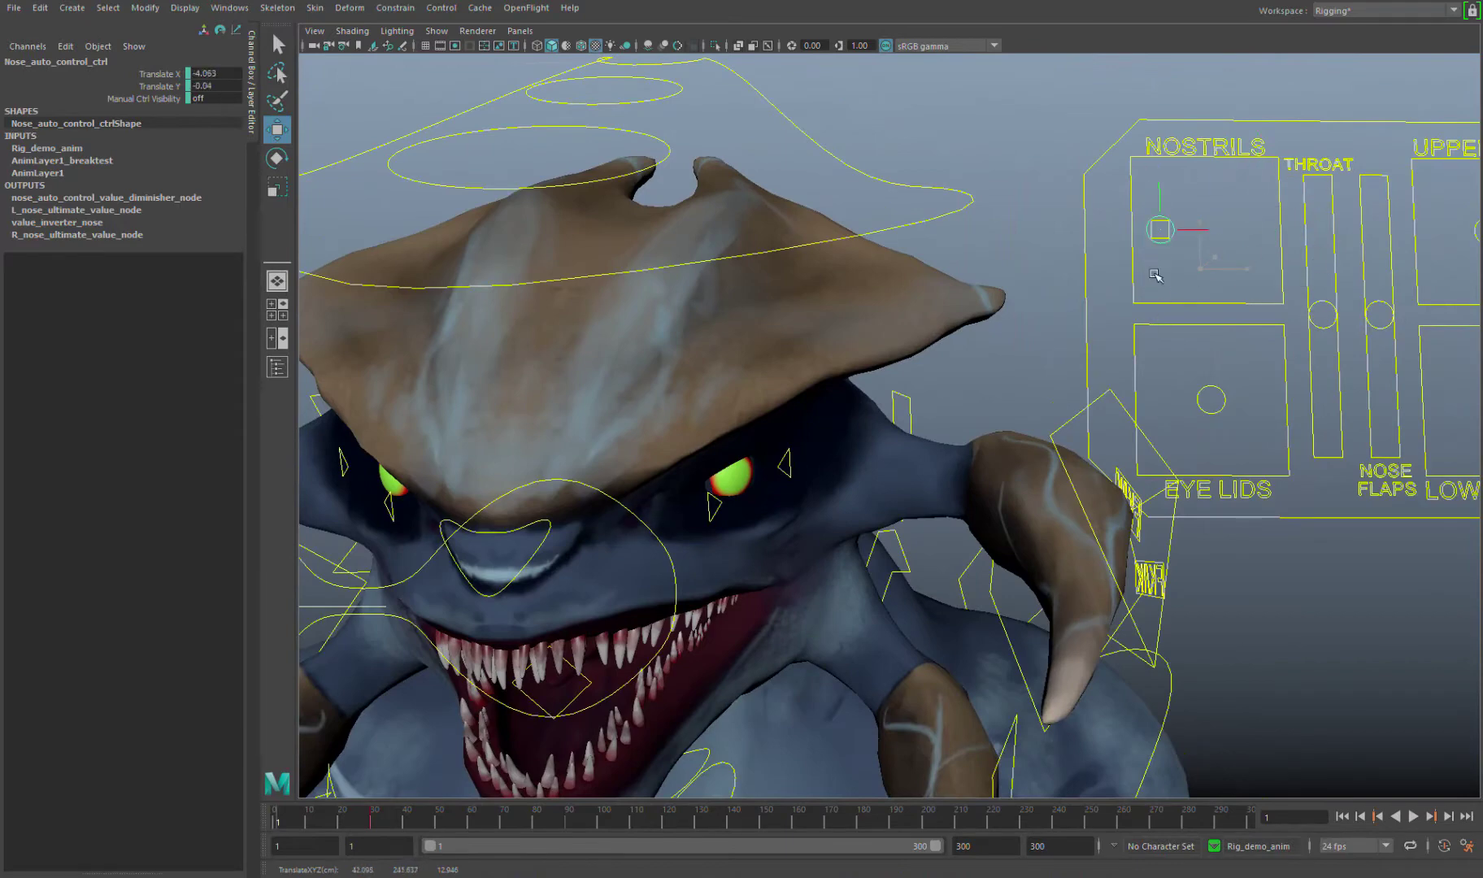
{"action": "left_click", "coordinate": [1259, 462]}
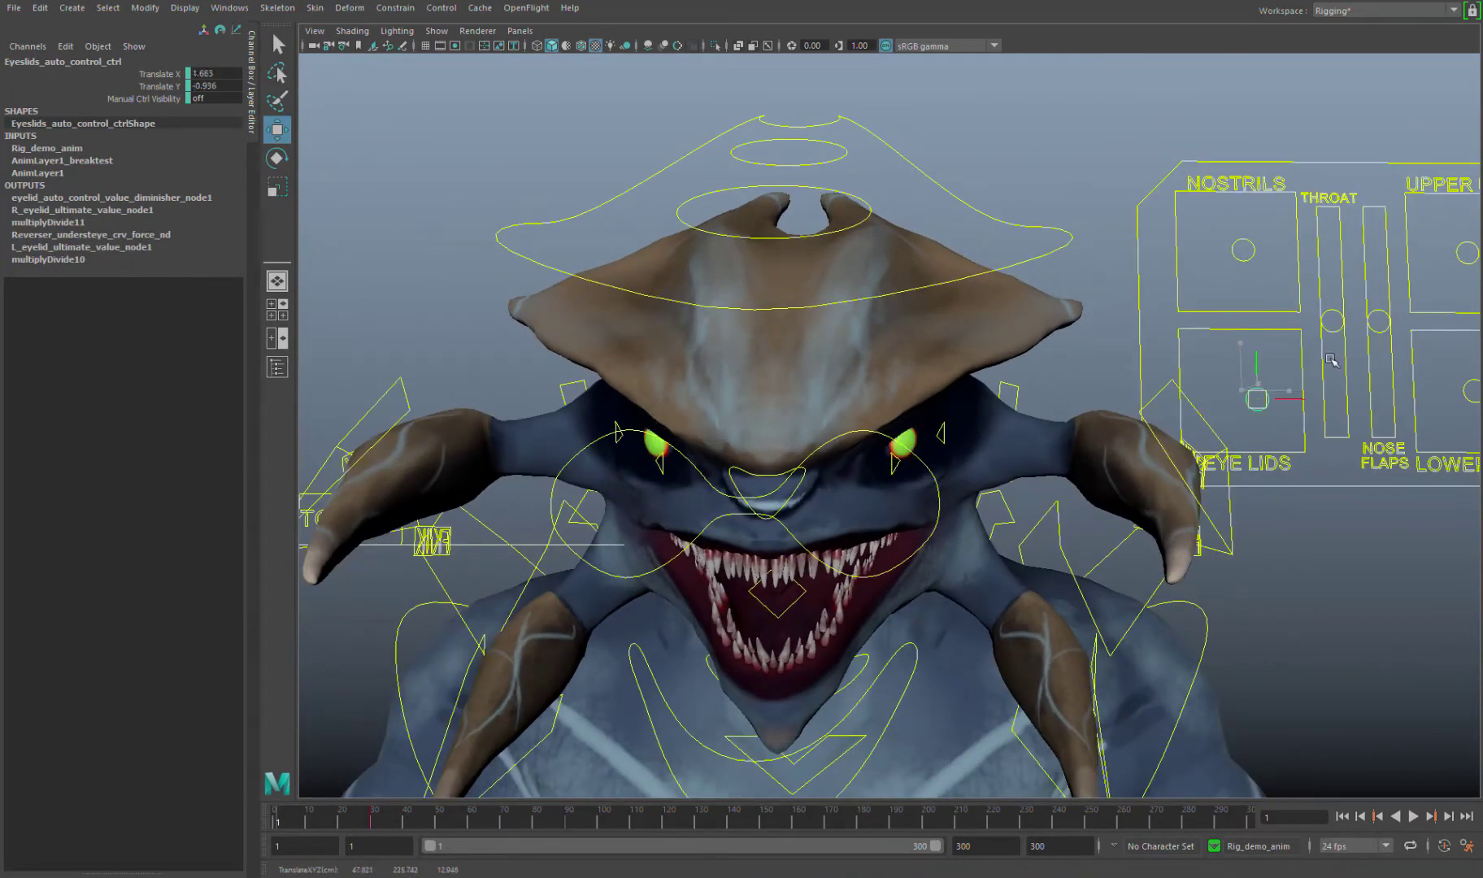
{"action": "middle_click_drag", "start_coordinate": [1342, 328], "coordinate": [1278, 311], "text": "alt"}
Slide the facial panel's throat control, and move the under-jaw throat control with its Amplifying set to 3.64.
{"action": "left_click", "coordinate": [1277, 311]}
{"action": "left_click_drag", "start_coordinate": [1277, 311], "coordinate": [1185, 289], "text": "alt"}
{"action": "left_click_drag", "start_coordinate": [1185, 289], "coordinate": [1187, 293]}
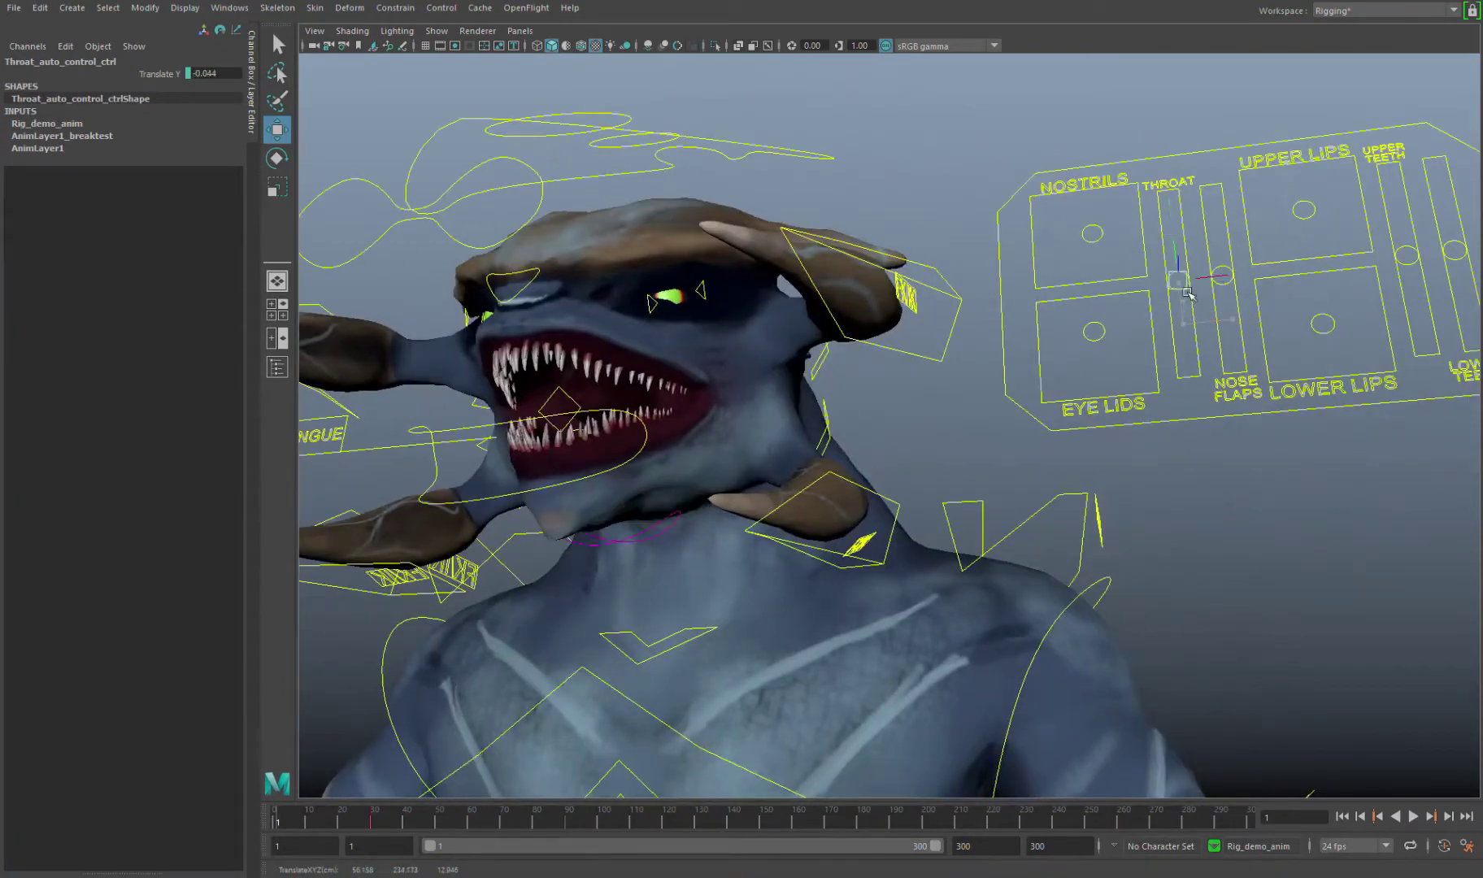
{"action": "left_click", "coordinate": [655, 526]}
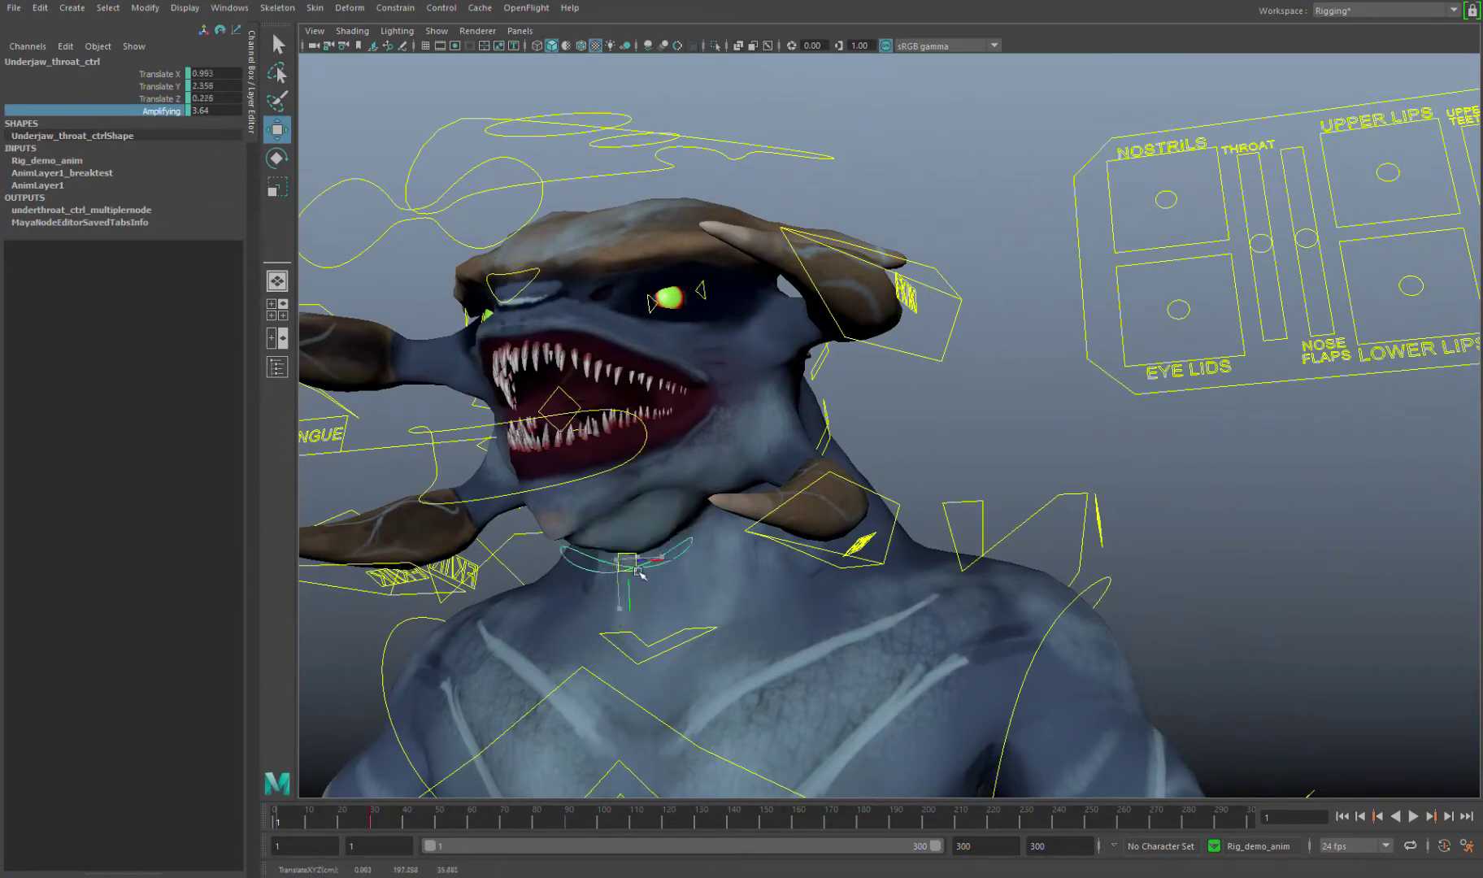
Slide the nose flaps control and offset the muzzle tip control to about X 0.49 and Y 0.88.
{"action": "left_click_drag", "start_coordinate": [731, 487], "coordinate": [1138, 244], "text": "alt"}
{"action": "left_click", "coordinate": [1172, 221]}
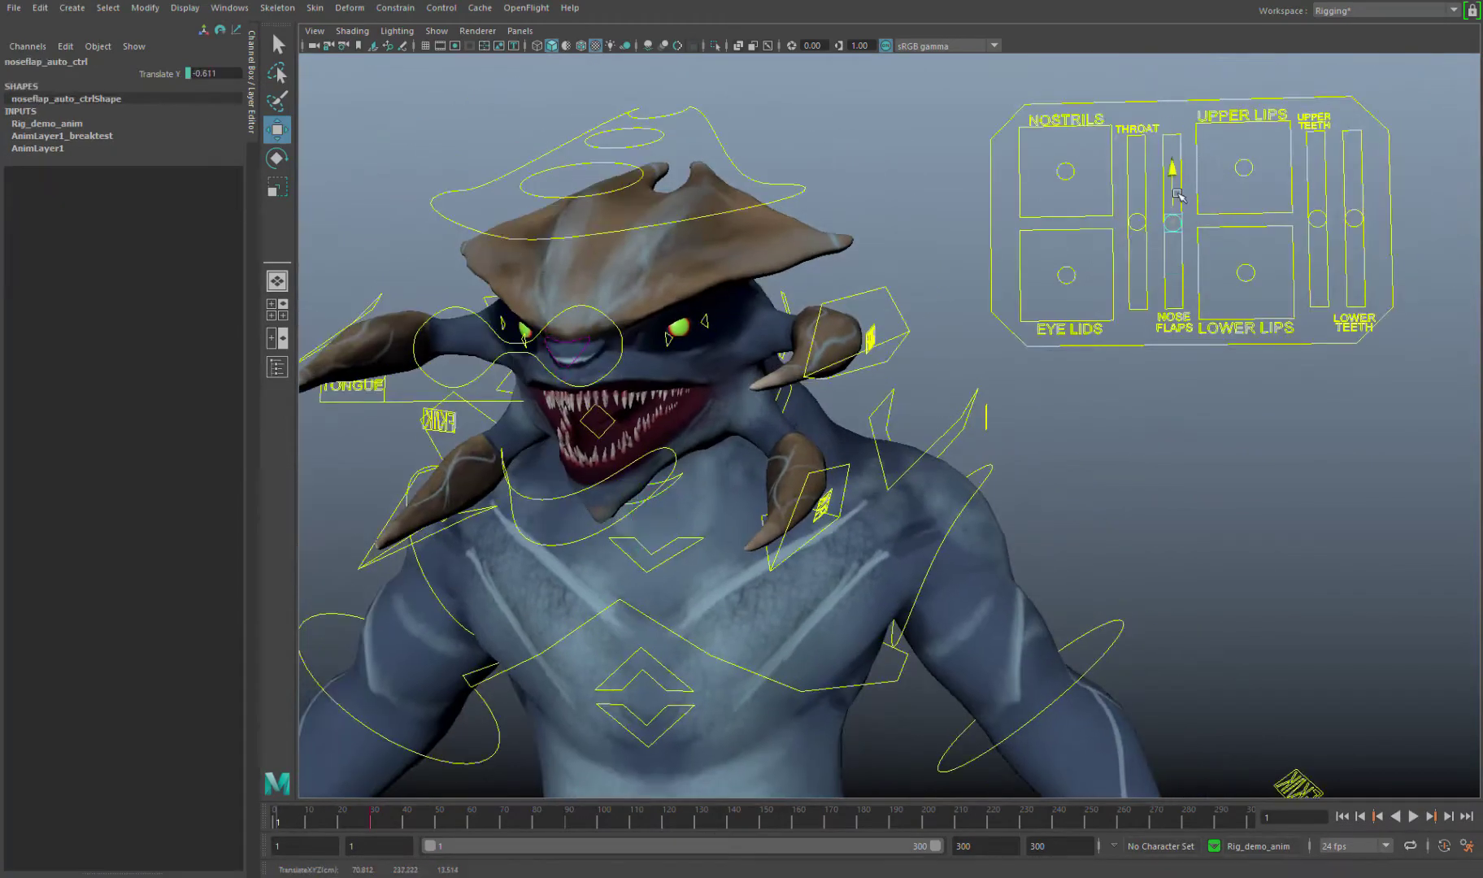
{"action": "left_click_drag", "start_coordinate": [1176, 195], "coordinate": [1175, 166]}
{"action": "scroll", "coordinate": [746, 408], "scroll_direction": "up", "scroll_amount": 3}
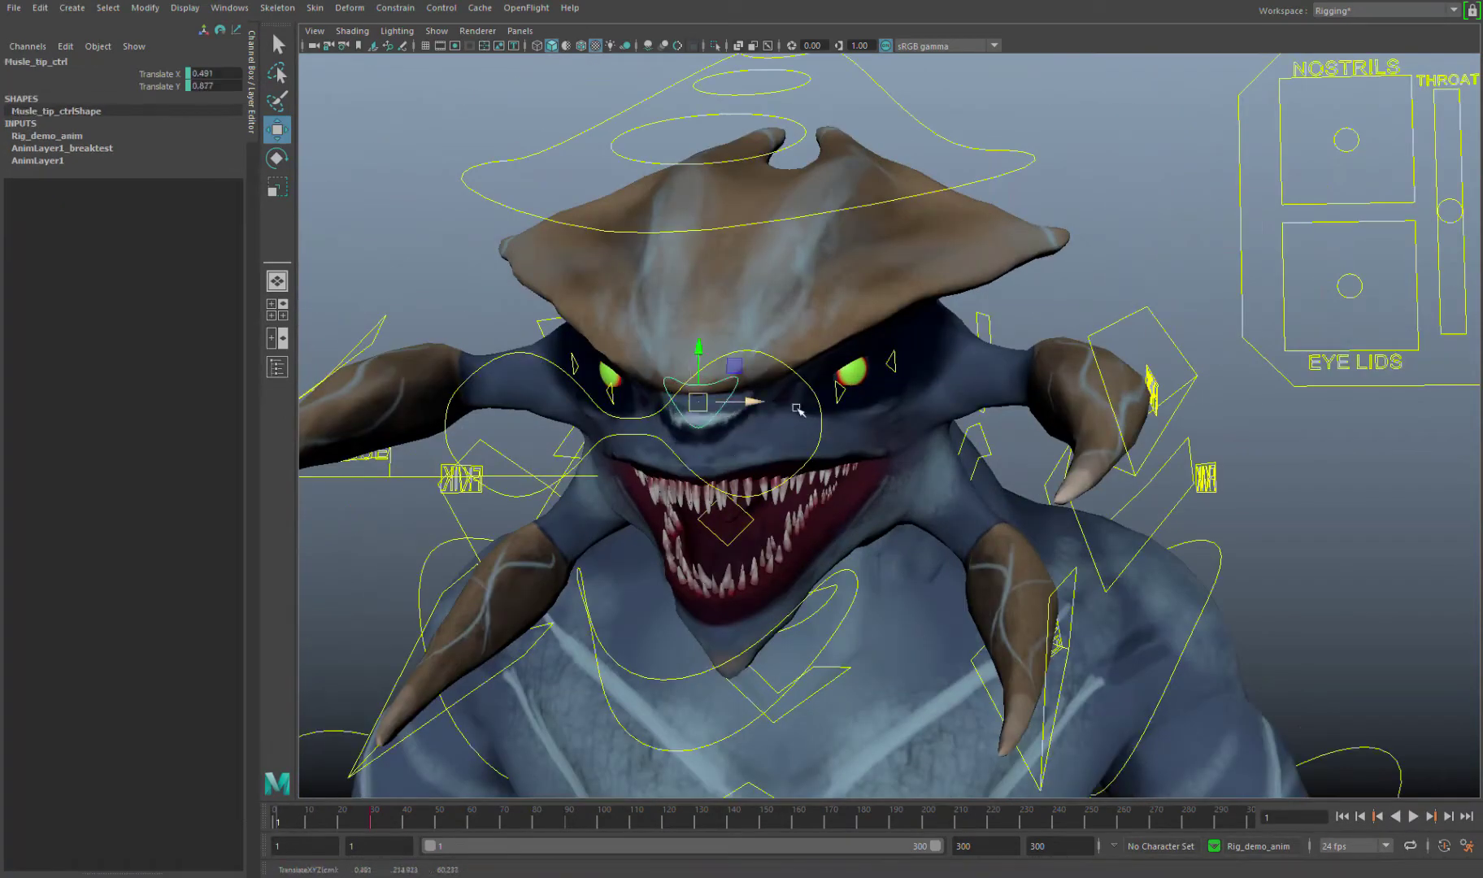
Raise the upper lips by moving their facial panel control to about X -2.66 and Y 5.5.
{"action": "scroll", "coordinate": [797, 409], "scroll_direction": "down", "scroll_amount": 3}
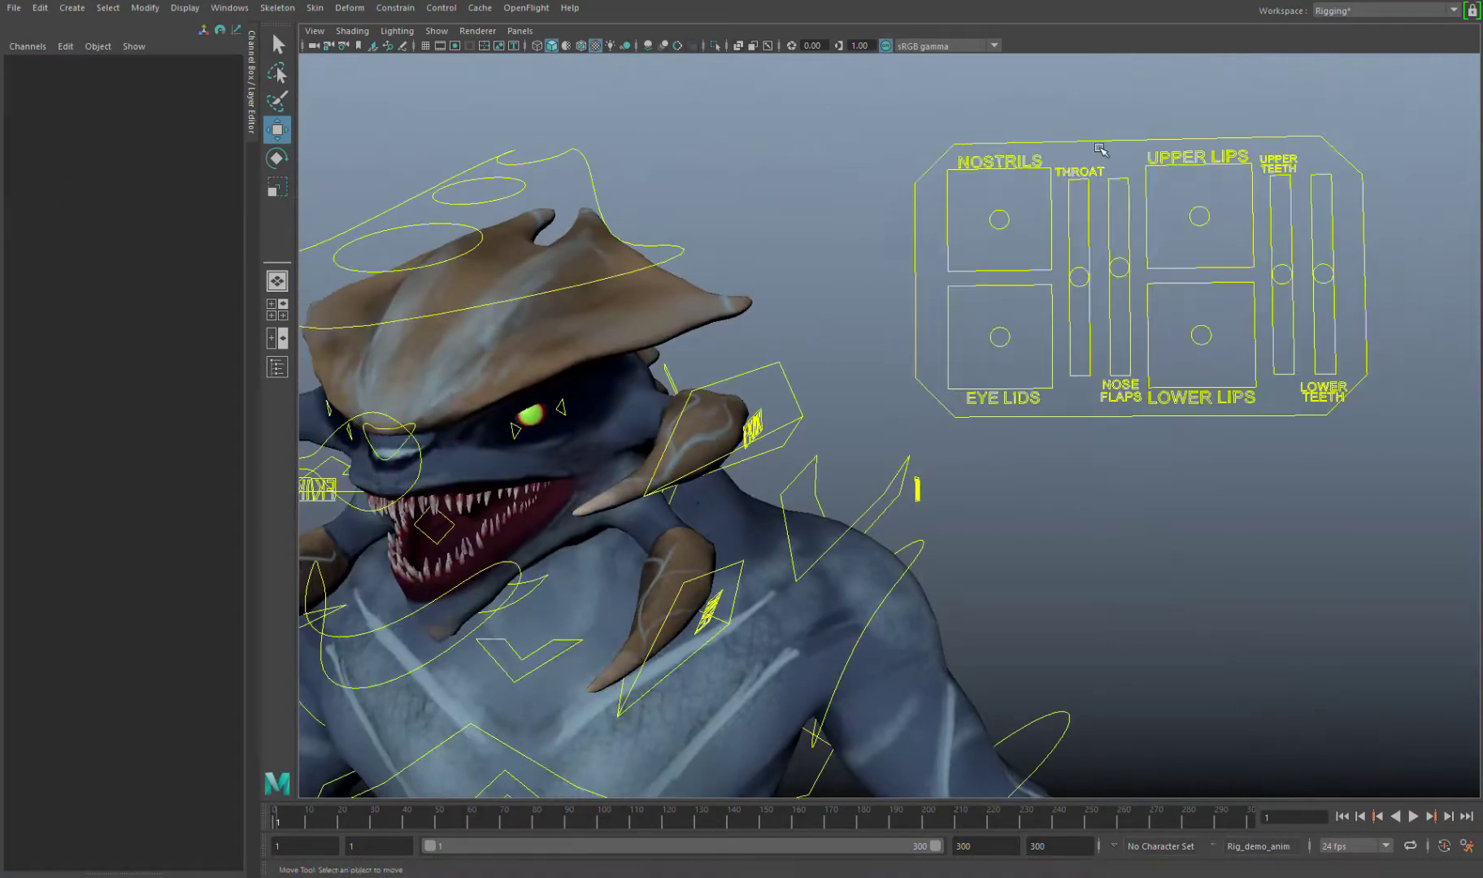
{"action": "left_click_drag", "start_coordinate": [1056, 326], "coordinate": [1179, 243], "text": "alt"}
{"action": "left_click", "coordinate": [1203, 151]}
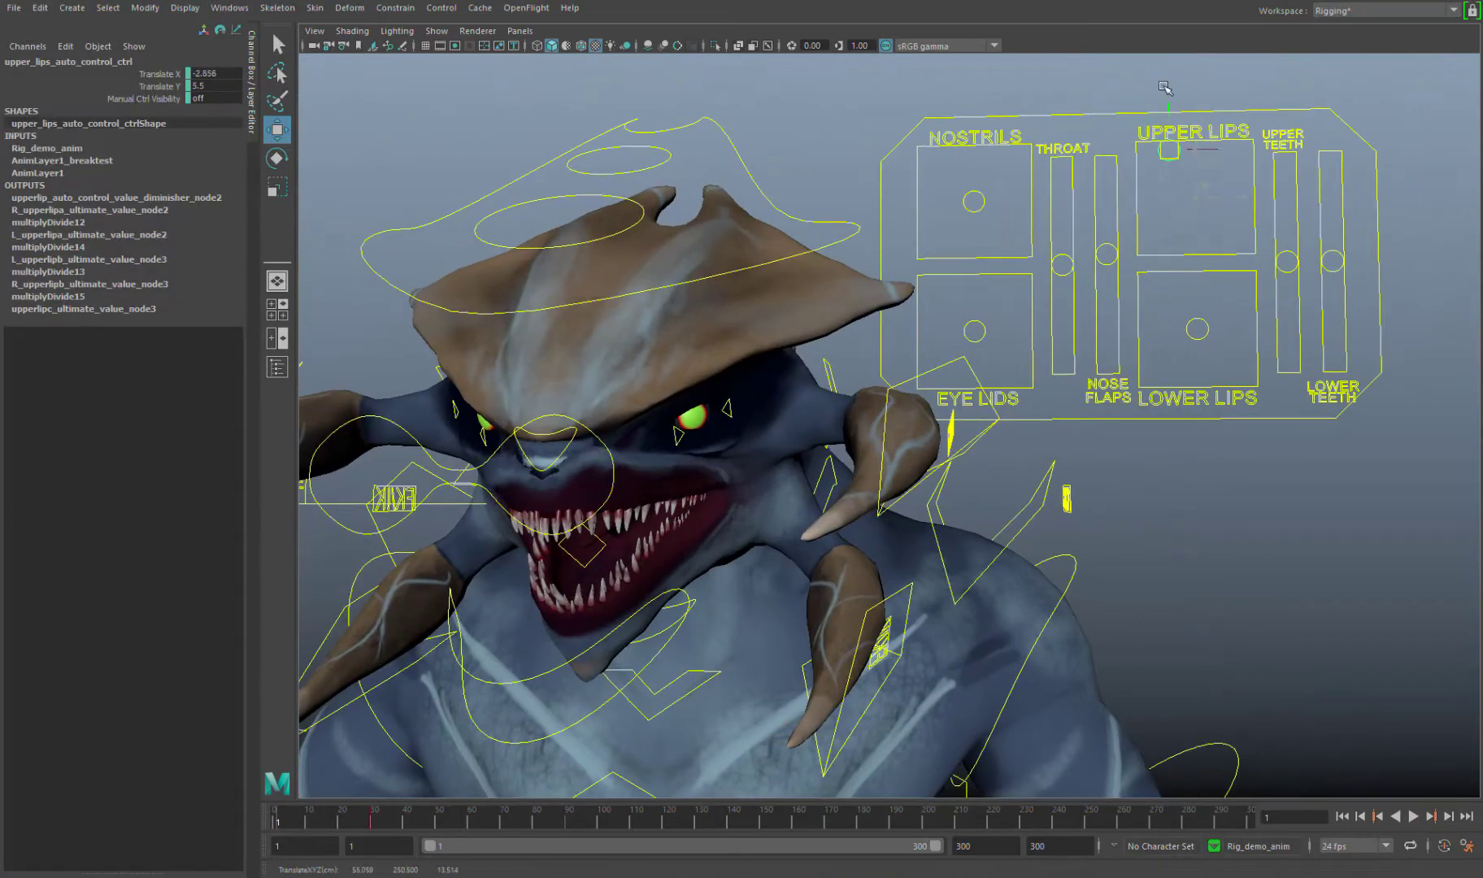
Move the lower lips control on the facial panel to about X -0.70 and Y 4.37.
{"action": "left_click_drag", "start_coordinate": [1077, 329], "coordinate": [1235, 346], "text": "alt"}
{"action": "left_click", "coordinate": [1238, 346]}
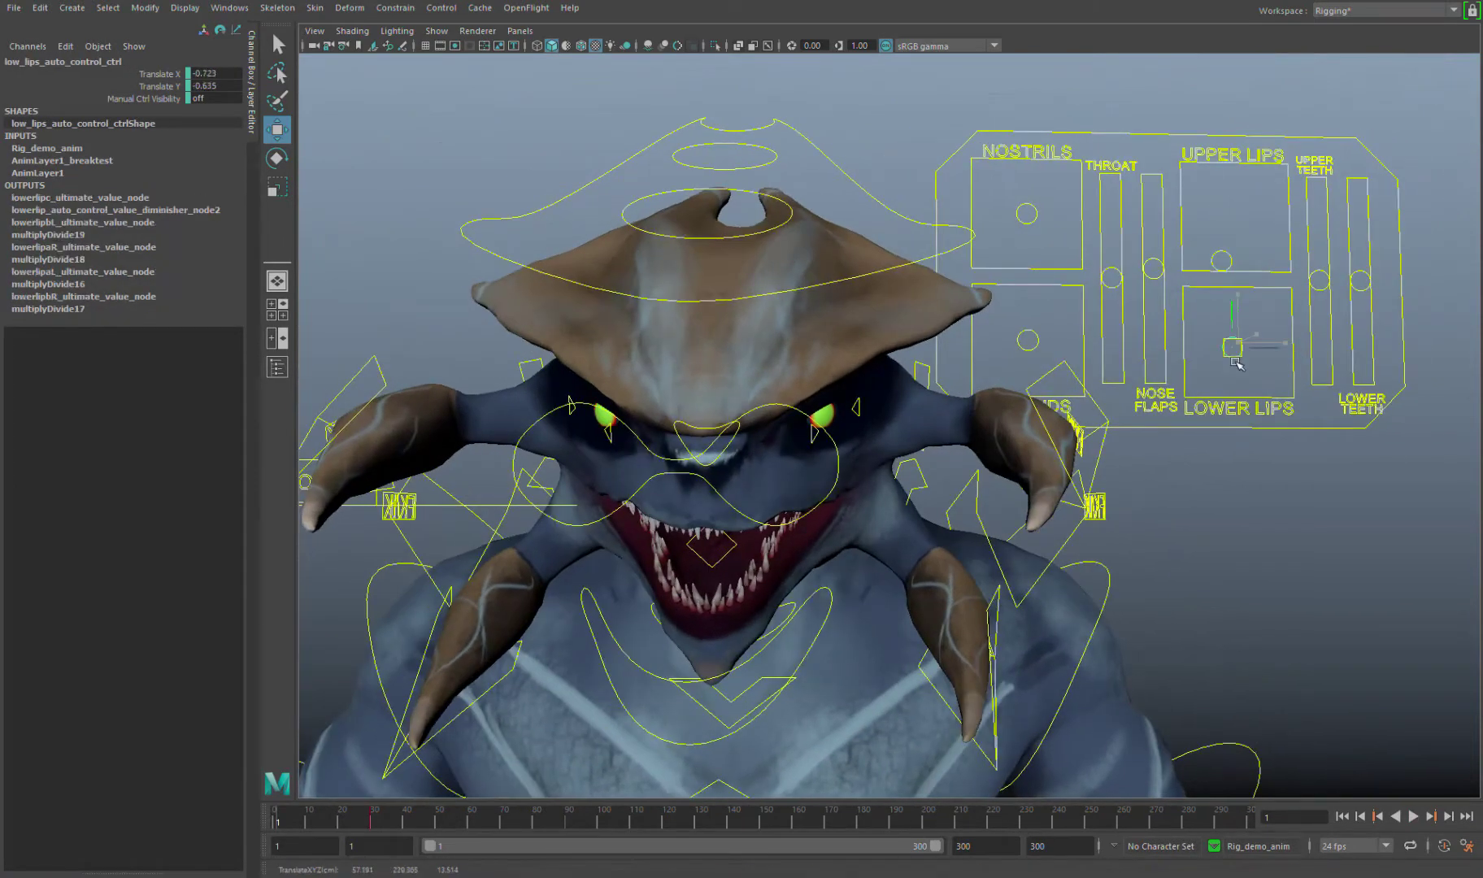
{"action": "middle_click_drag", "start_coordinate": [1187, 315], "coordinate": [1226, 303]}
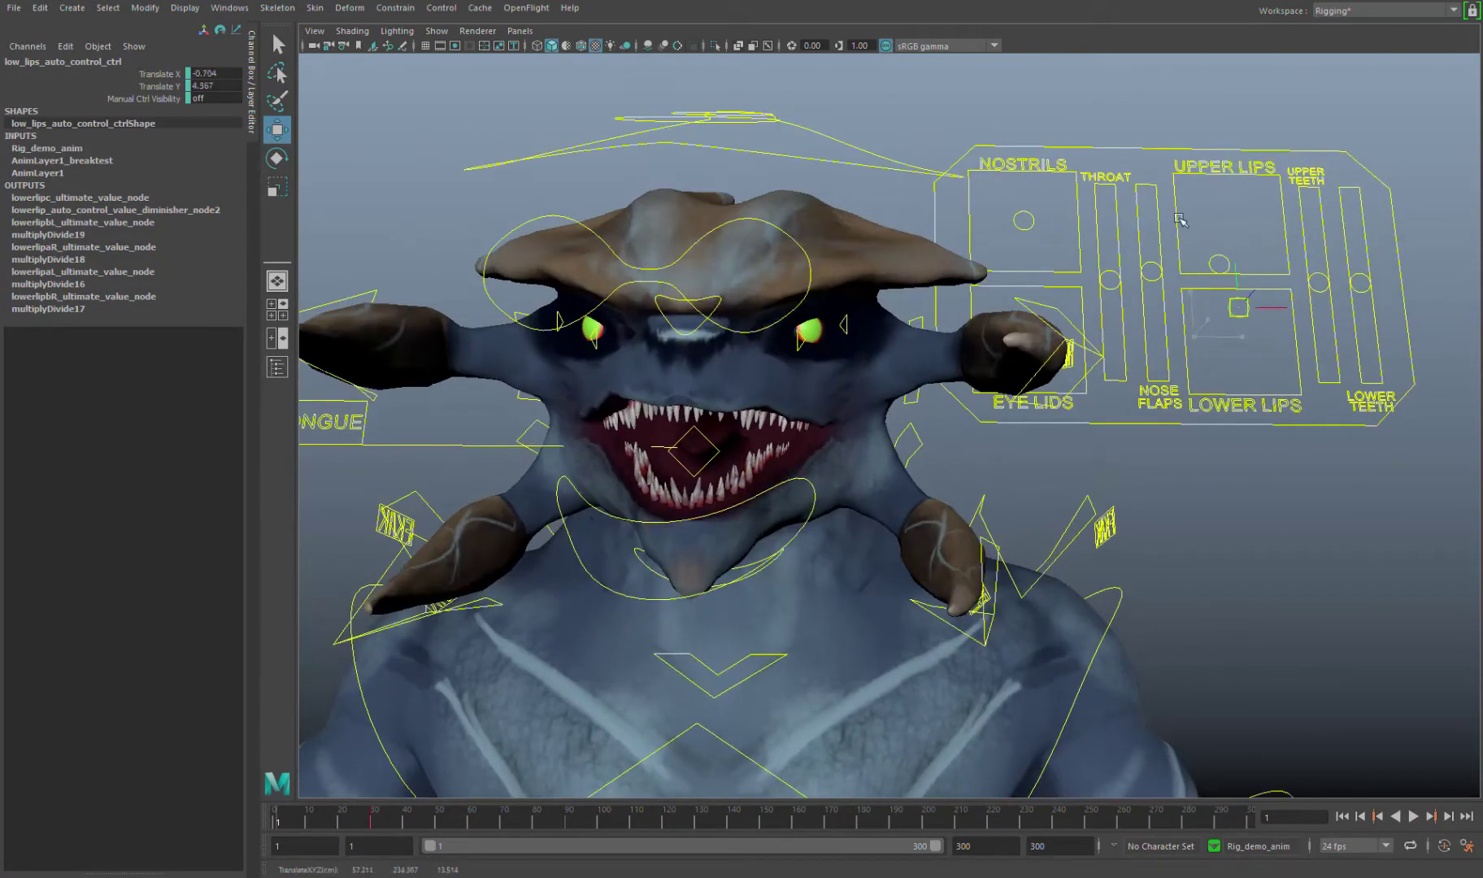
Slide the upper teeth control to the top of its track and the lower teeth control up to about Y 4.02.
{"action": "left_click", "coordinate": [1324, 196]}
{"action": "left_click_drag", "start_coordinate": [569, 487], "coordinate": [699, 520], "text": "alt"}
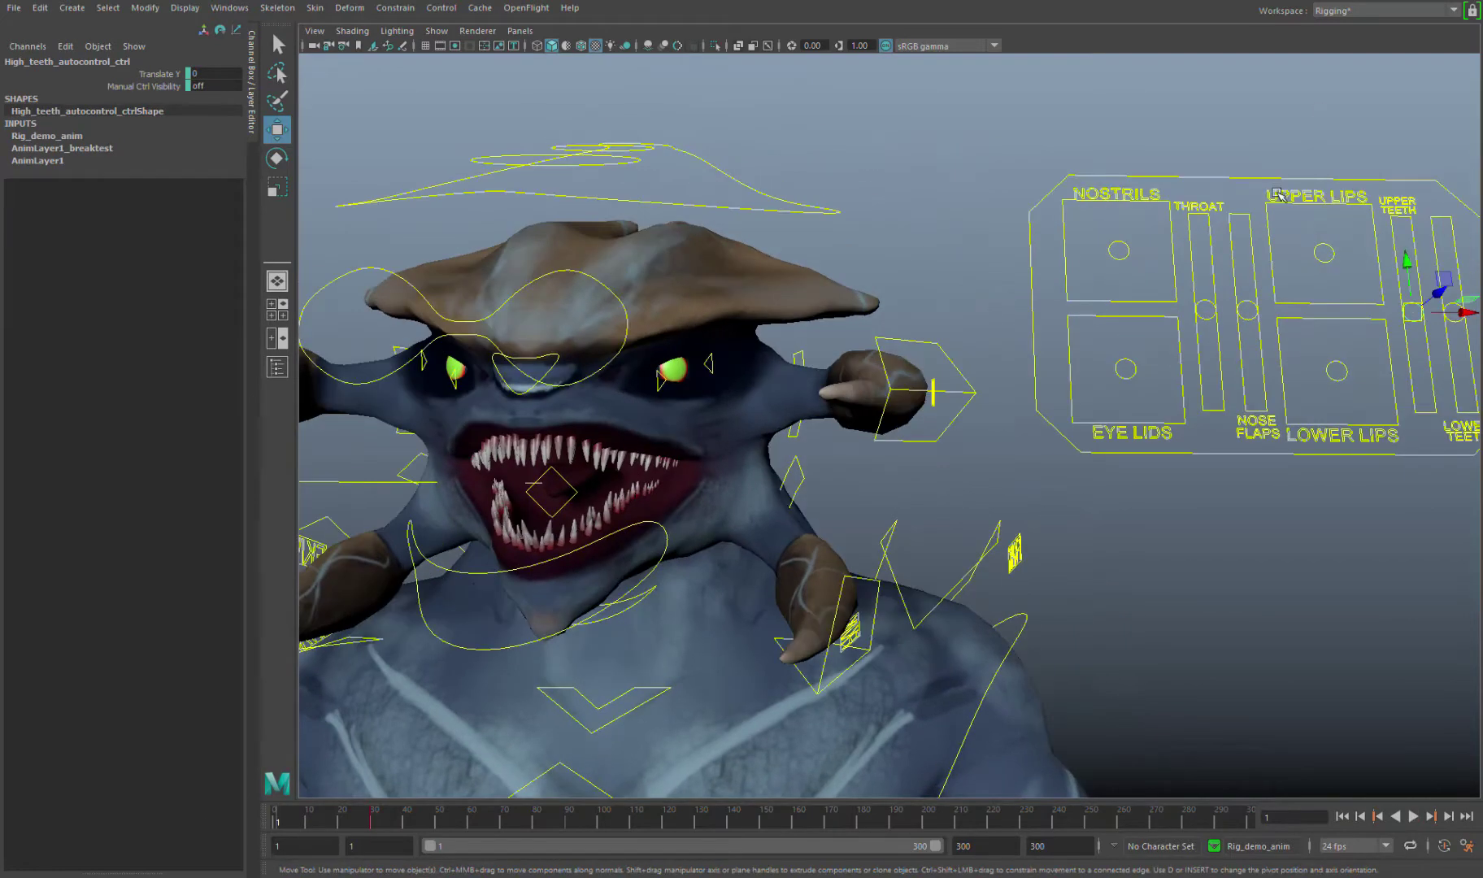
{"action": "left_click_drag", "start_coordinate": [1312, 334], "coordinate": [1251, 309]}
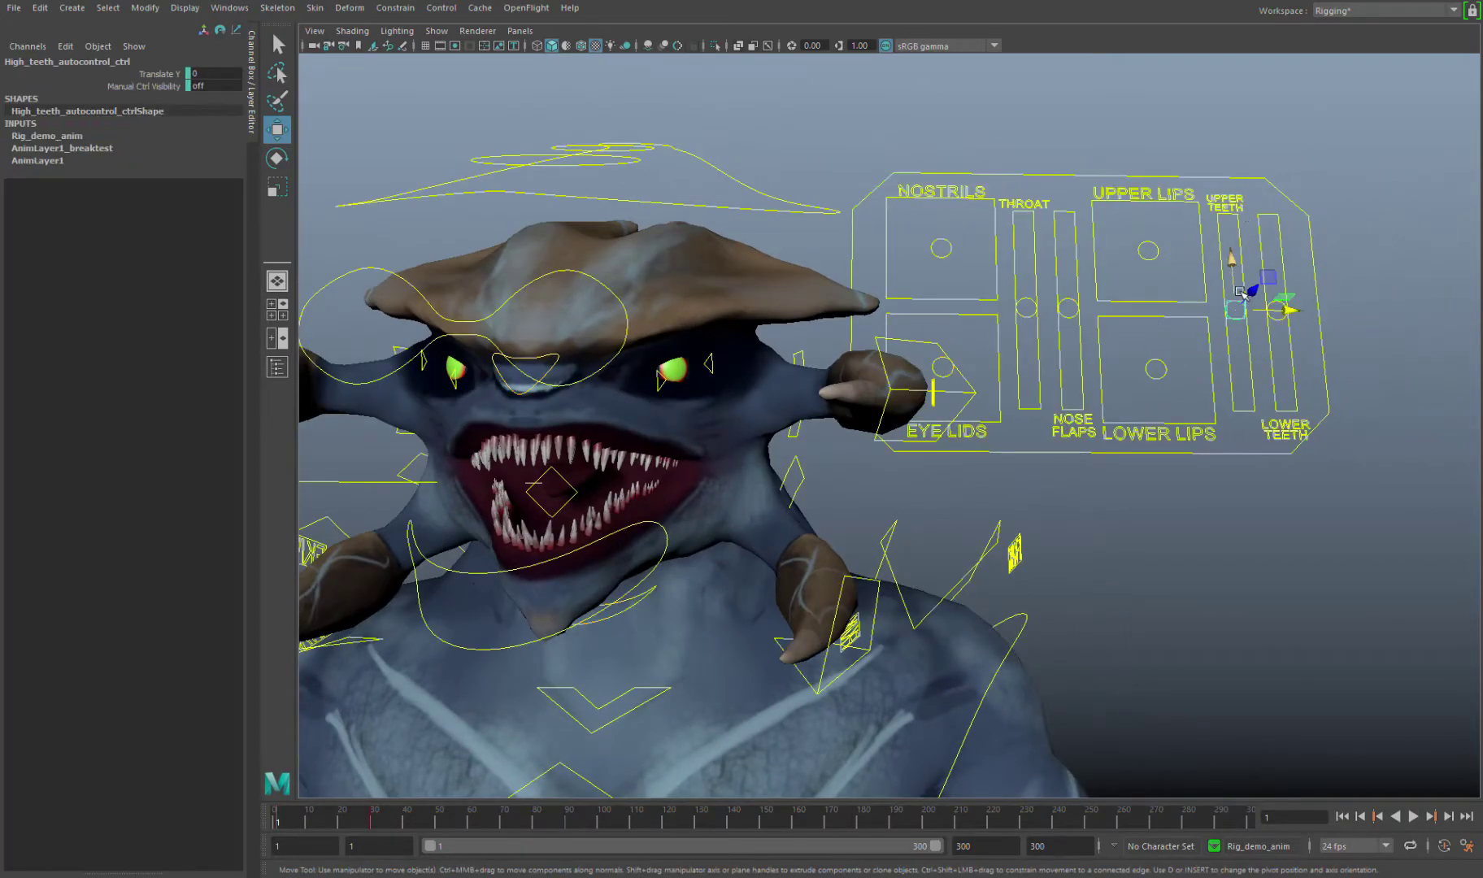
{"action": "left_click_drag", "start_coordinate": [1236, 240], "coordinate": [1226, 191]}
{"action": "left_click", "coordinate": [1287, 324]}
{"action": "left_click_drag", "start_coordinate": [1288, 323], "coordinate": [1286, 266]}
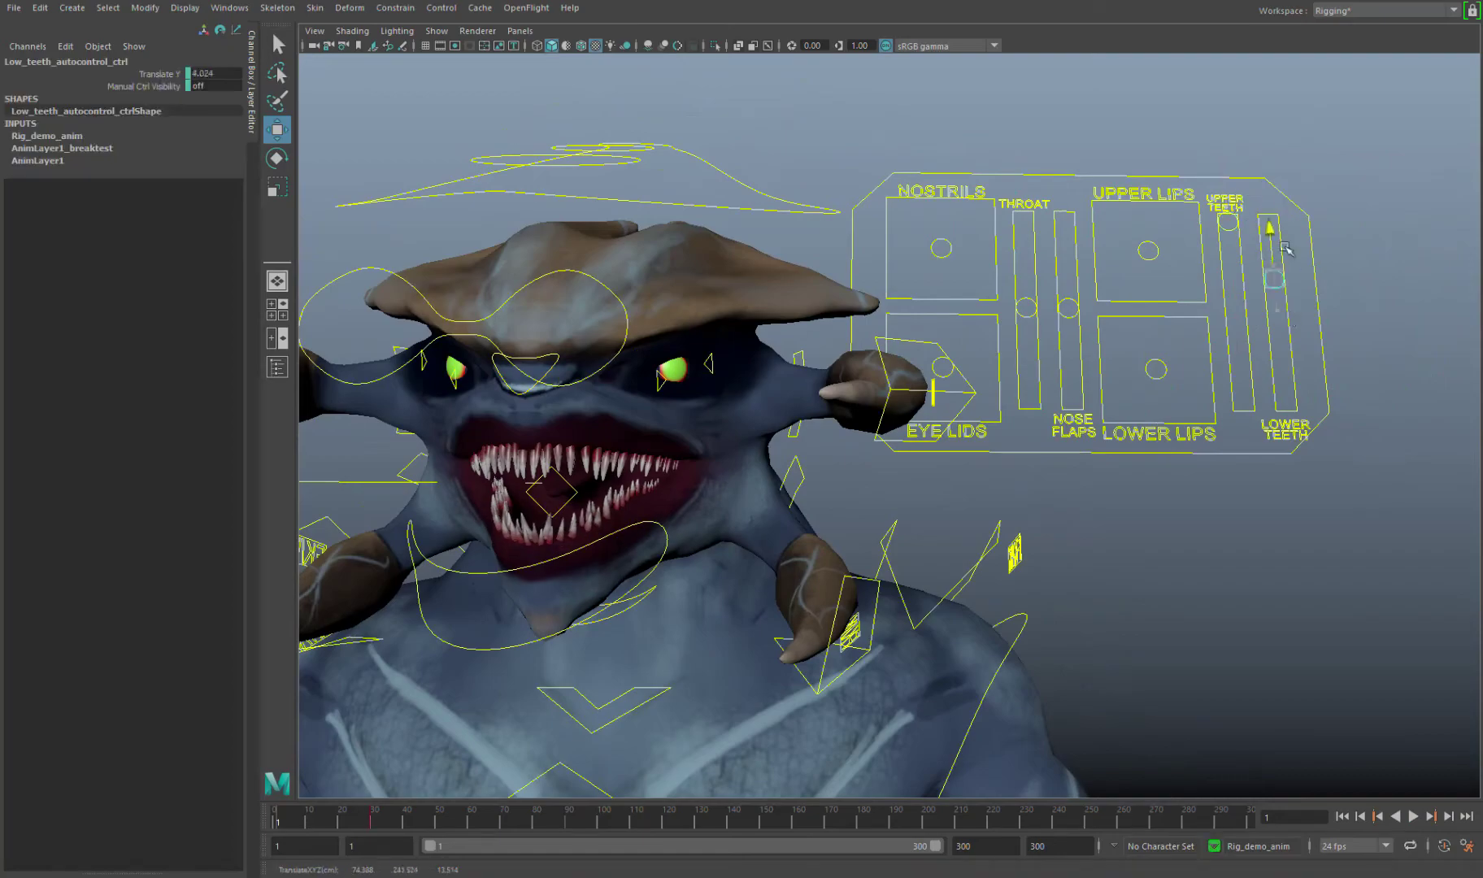
Tilt the head upward by rotating the head IK control.
{"action": "left_click_drag", "start_coordinate": [1257, 185], "coordinate": [813, 350]}
{"action": "scroll", "coordinate": [772, 520], "scroll_direction": "up", "scroll_amount": 5}
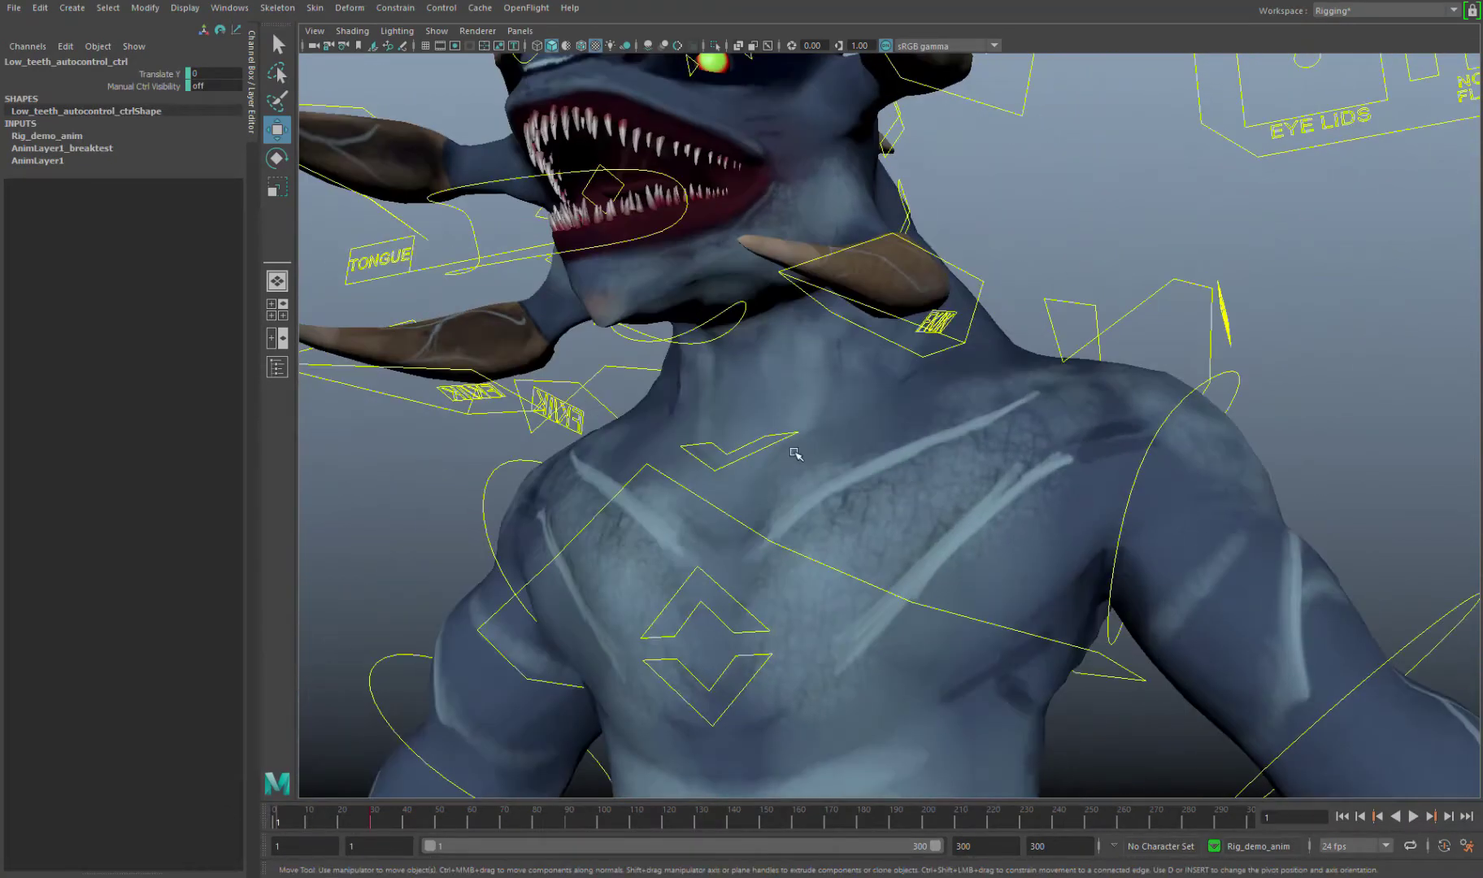
{"action": "left_click", "coordinate": [773, 530]}
{"action": "scroll", "coordinate": [772, 530], "scroll_direction": "down", "scroll_amount": 5}
{"action": "left_click_drag", "start_coordinate": [772, 530], "coordinate": [812, 276], "text": "alt"}
{"action": "left_click", "coordinate": [806, 268]}
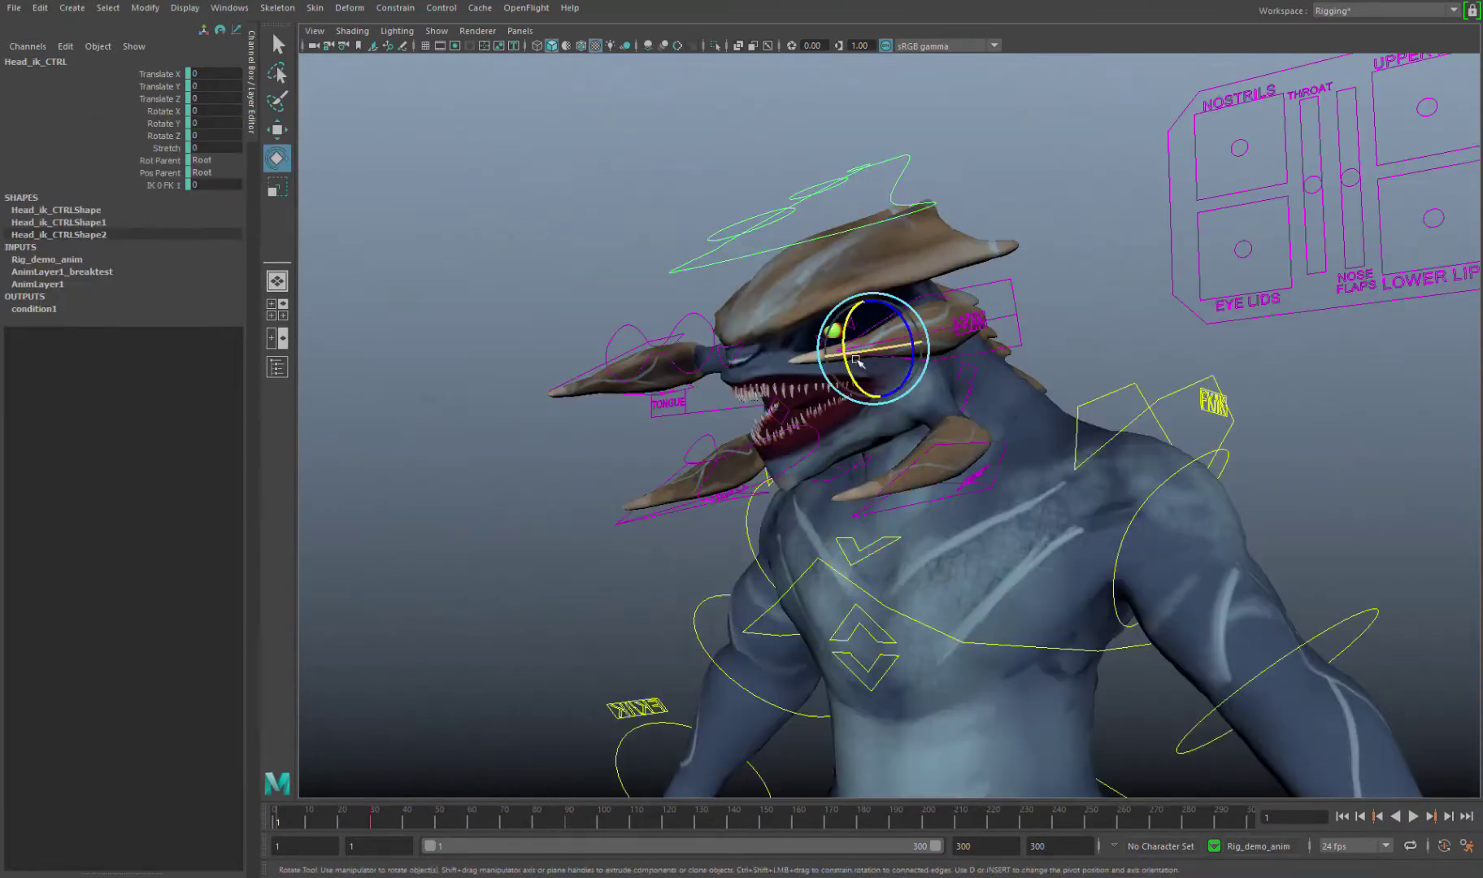
{"action": "left_click_drag", "start_coordinate": [857, 360], "coordinate": [866, 317]}
Pull the throat control along Z and raise the chest's breathing control to about Y 8.1.
{"action": "key", "text": "w"}
{"action": "left_click", "coordinate": [880, 585]}
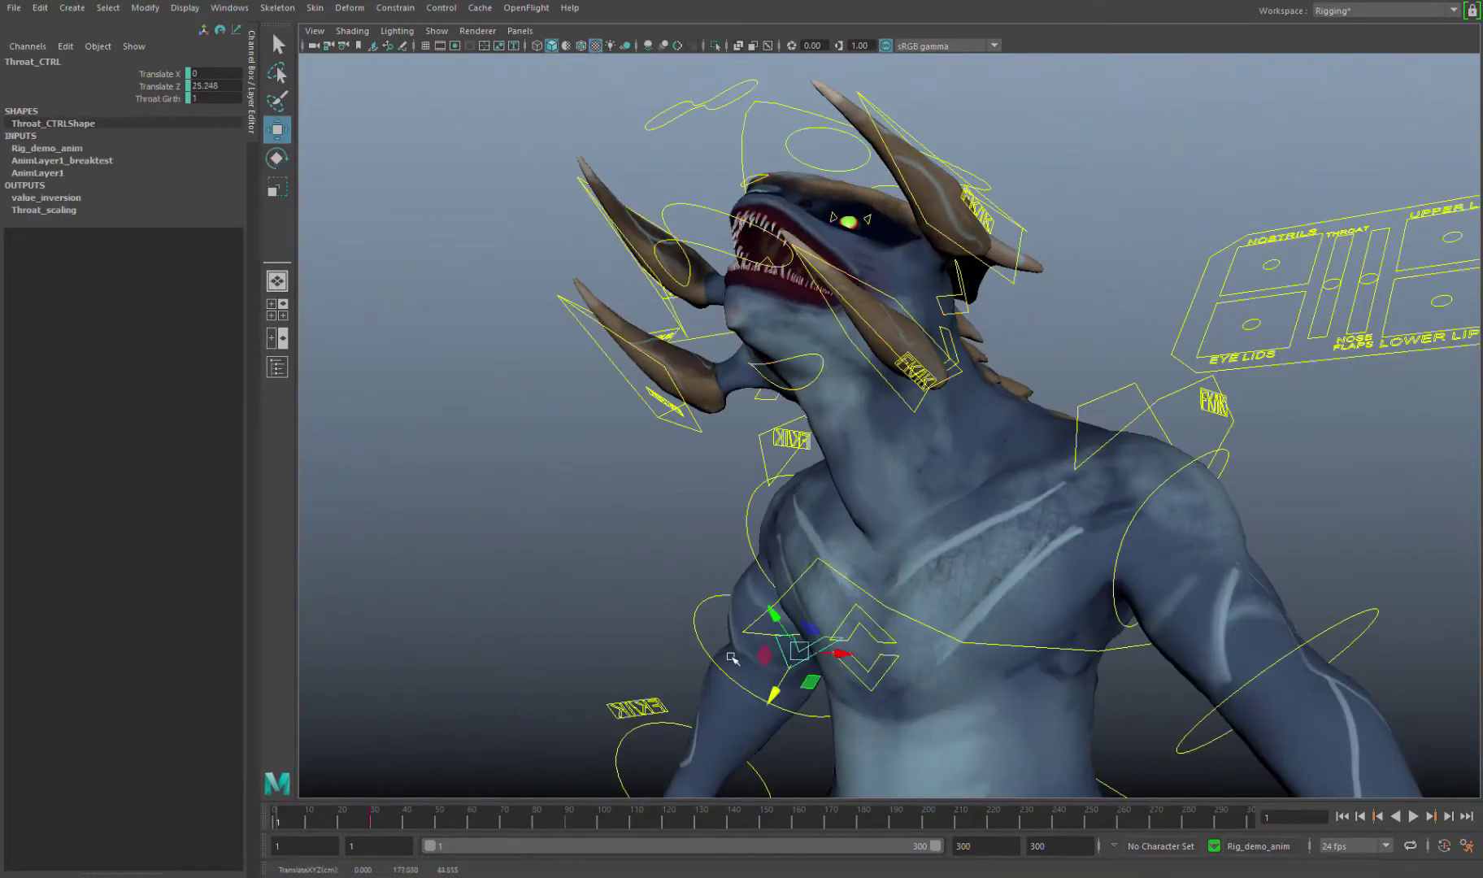
{"action": "left_click", "coordinate": [762, 460]}
{"action": "key", "text": "w"}
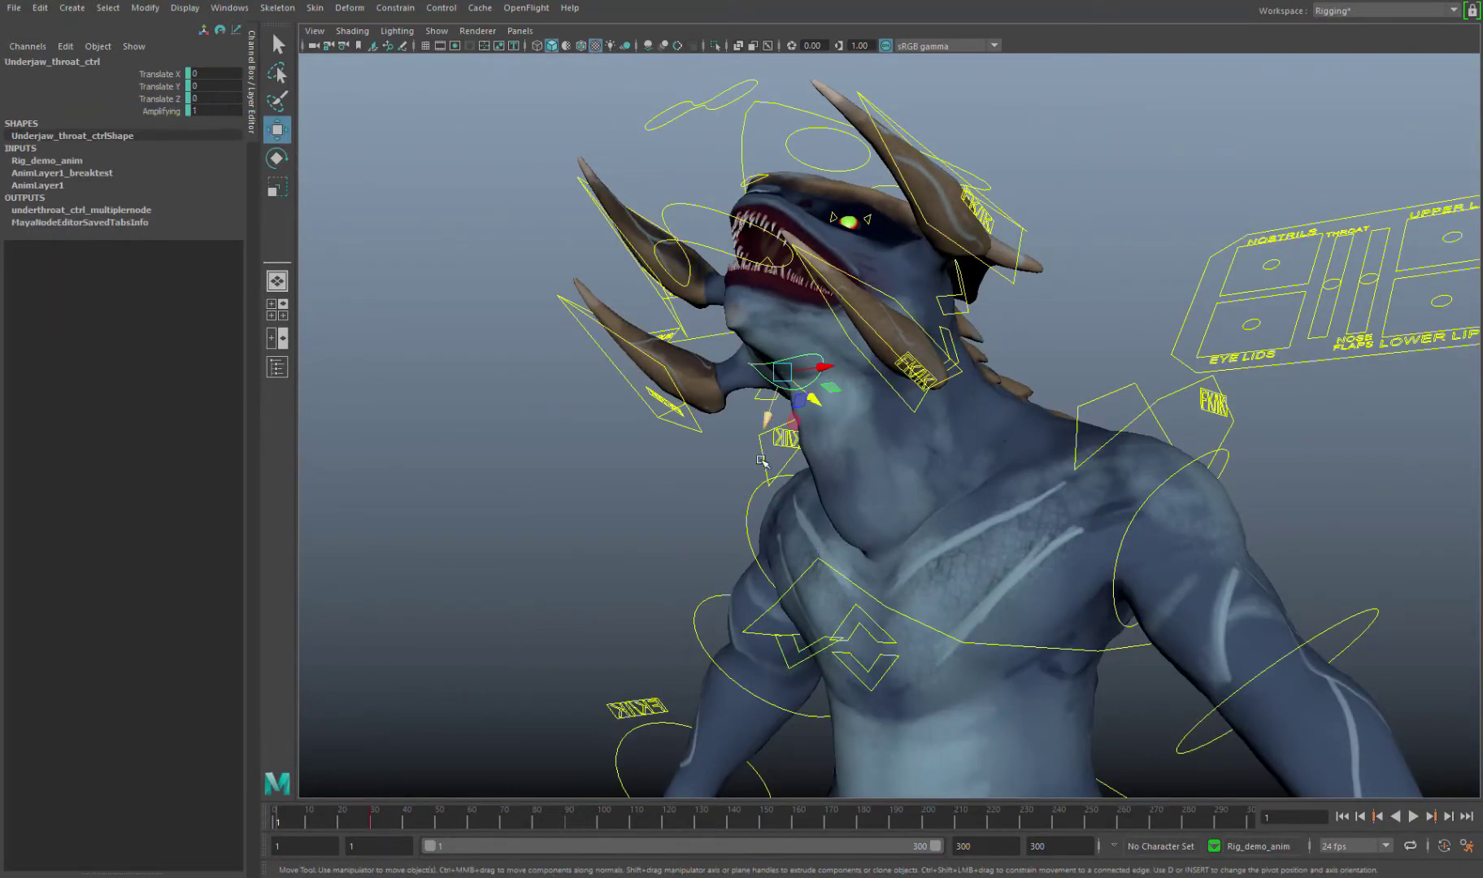
{"action": "left_click_drag", "start_coordinate": [730, 506], "coordinate": [841, 414], "text": "alt"}
{"action": "left_click", "coordinate": [838, 409]}
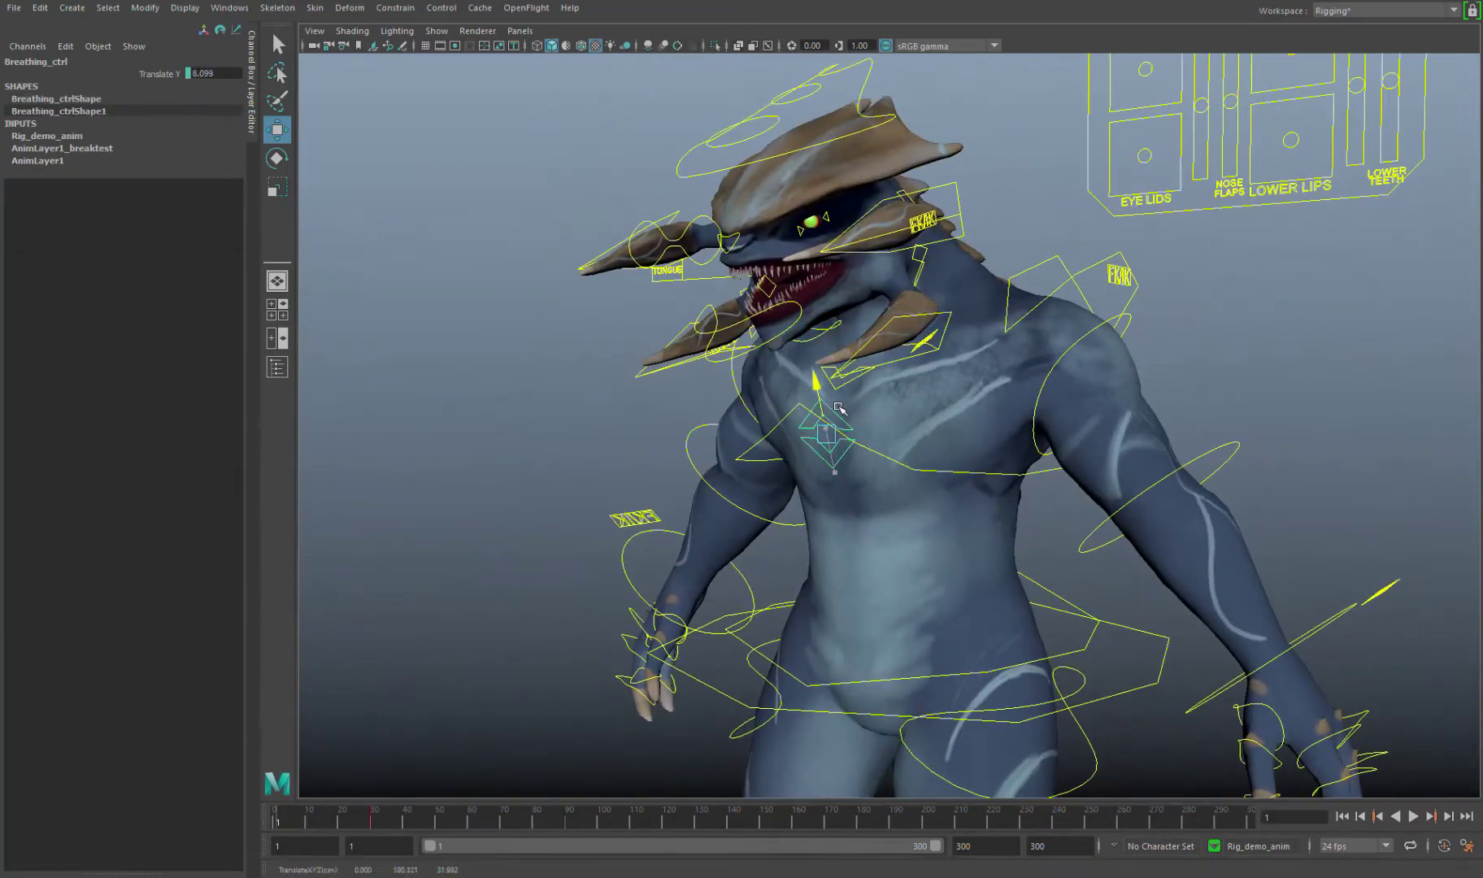
Rotate the left clavicle's IK control about Z.
{"action": "left_click_drag", "start_coordinate": [838, 443], "coordinate": [959, 366], "text": "alt"}
{"action": "left_click", "coordinate": [1034, 272]}
{"action": "key", "text": "e"}
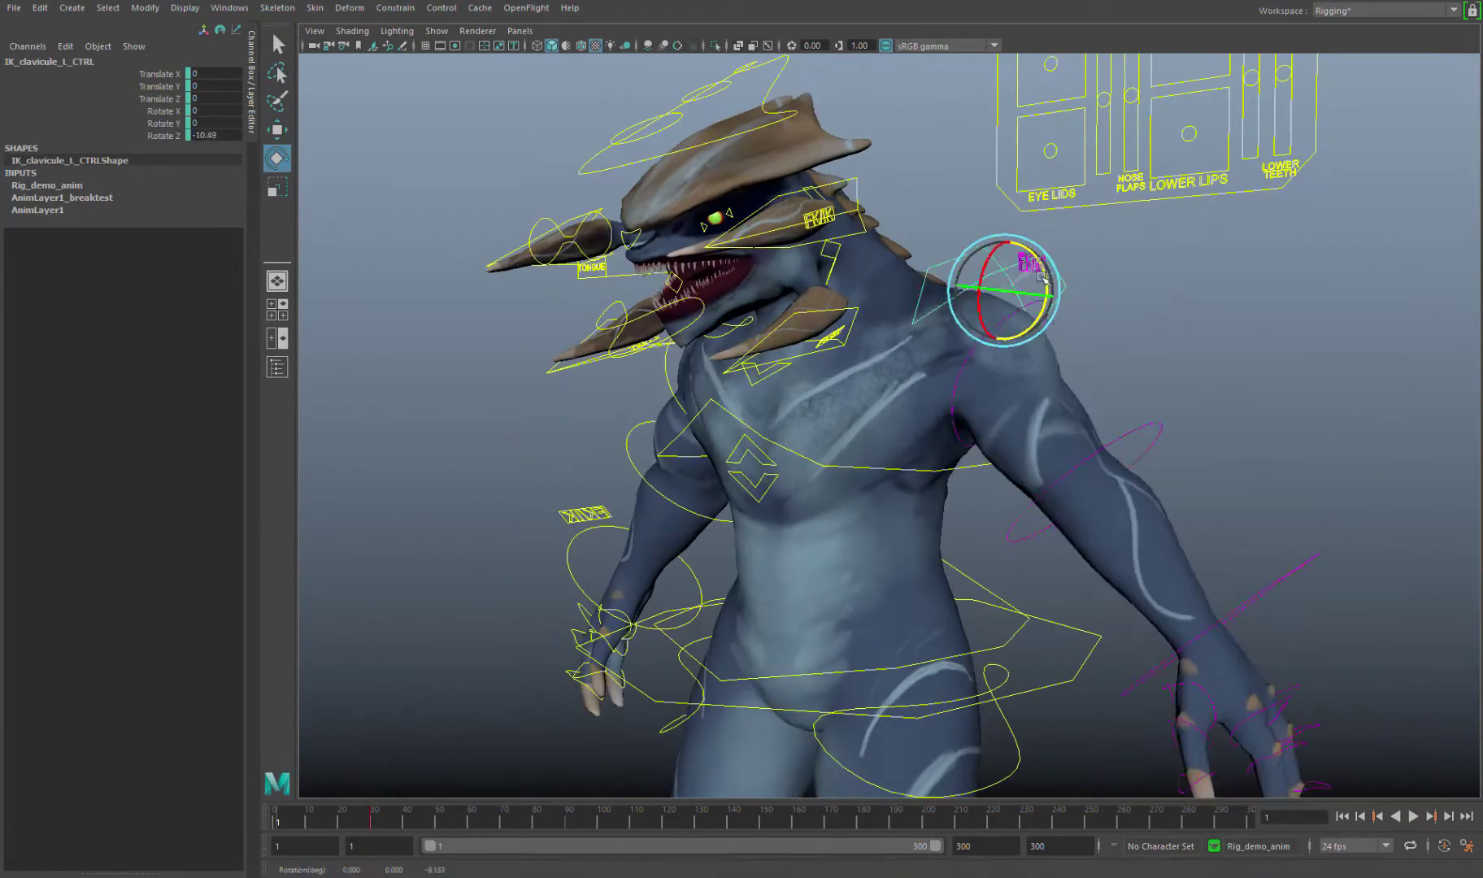
{"action": "left_click_drag", "start_coordinate": [1040, 276], "coordinate": [1037, 244]}
Switch the left clavicle to FK by setting its IK-to-FK value to 1.
{"action": "key", "text": "w"}
{"action": "left_click_drag", "start_coordinate": [966, 205], "coordinate": [1077, 392]}
{"action": "key", "text": "e"}
{"action": "scroll", "coordinate": [813, 366], "scroll_direction": "up", "scroll_amount": 3}
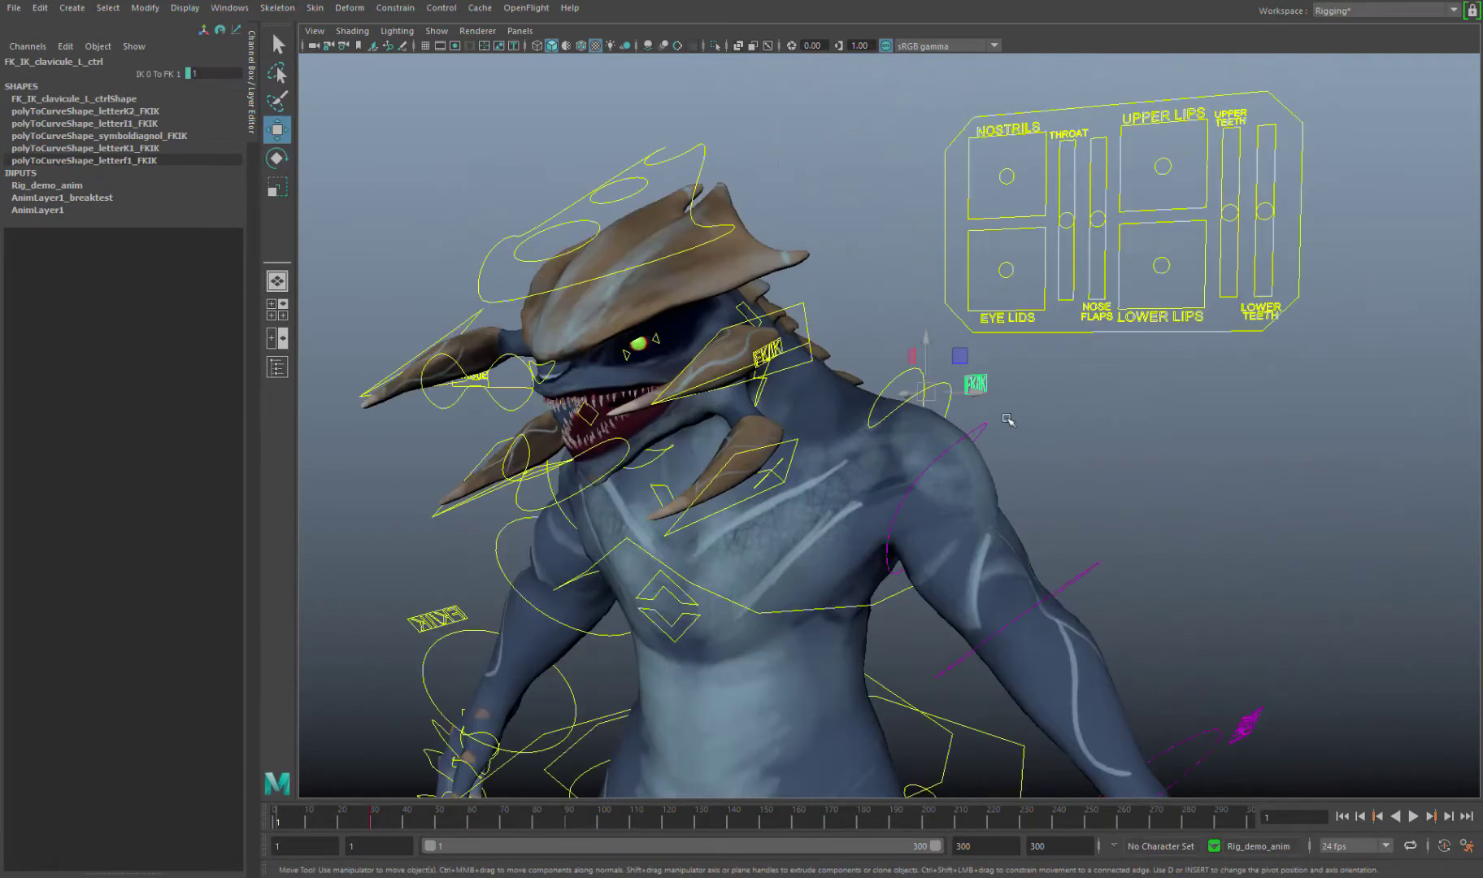
Try rotating the left clavicle's FK control.
{"action": "left_click", "coordinate": [837, 445]}
{"action": "left_click_drag", "start_coordinate": [836, 445], "coordinate": [389, 351]}
{"action": "key", "text": "ctrl+z"}
Return the left clavicle to IK and raise its IK control to about Y 25.35.
{"action": "left_click_drag", "start_coordinate": [731, 407], "coordinate": [1180, 579], "text": "alt"}
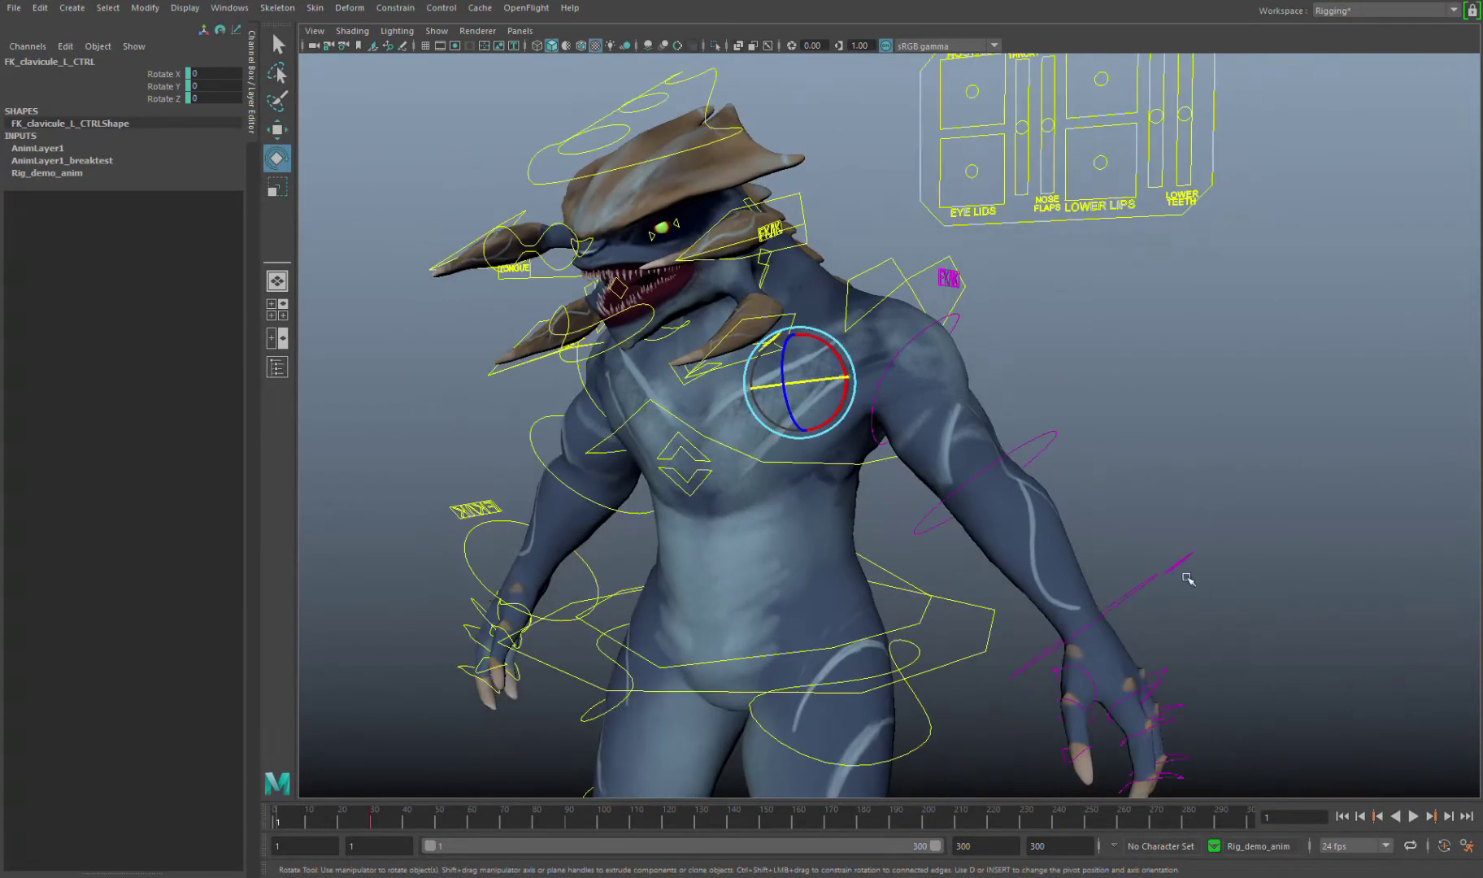
{"action": "left_click_drag", "start_coordinate": [952, 382], "coordinate": [894, 341]}
{"action": "left_click", "coordinate": [914, 293]}
{"action": "key", "text": "w"}
{"action": "scroll", "coordinate": [832, 155], "scroll_direction": "down", "scroll_amount": 5}
{"action": "left_click_drag", "start_coordinate": [813, 390], "coordinate": [1155, 305], "text": "alt"}
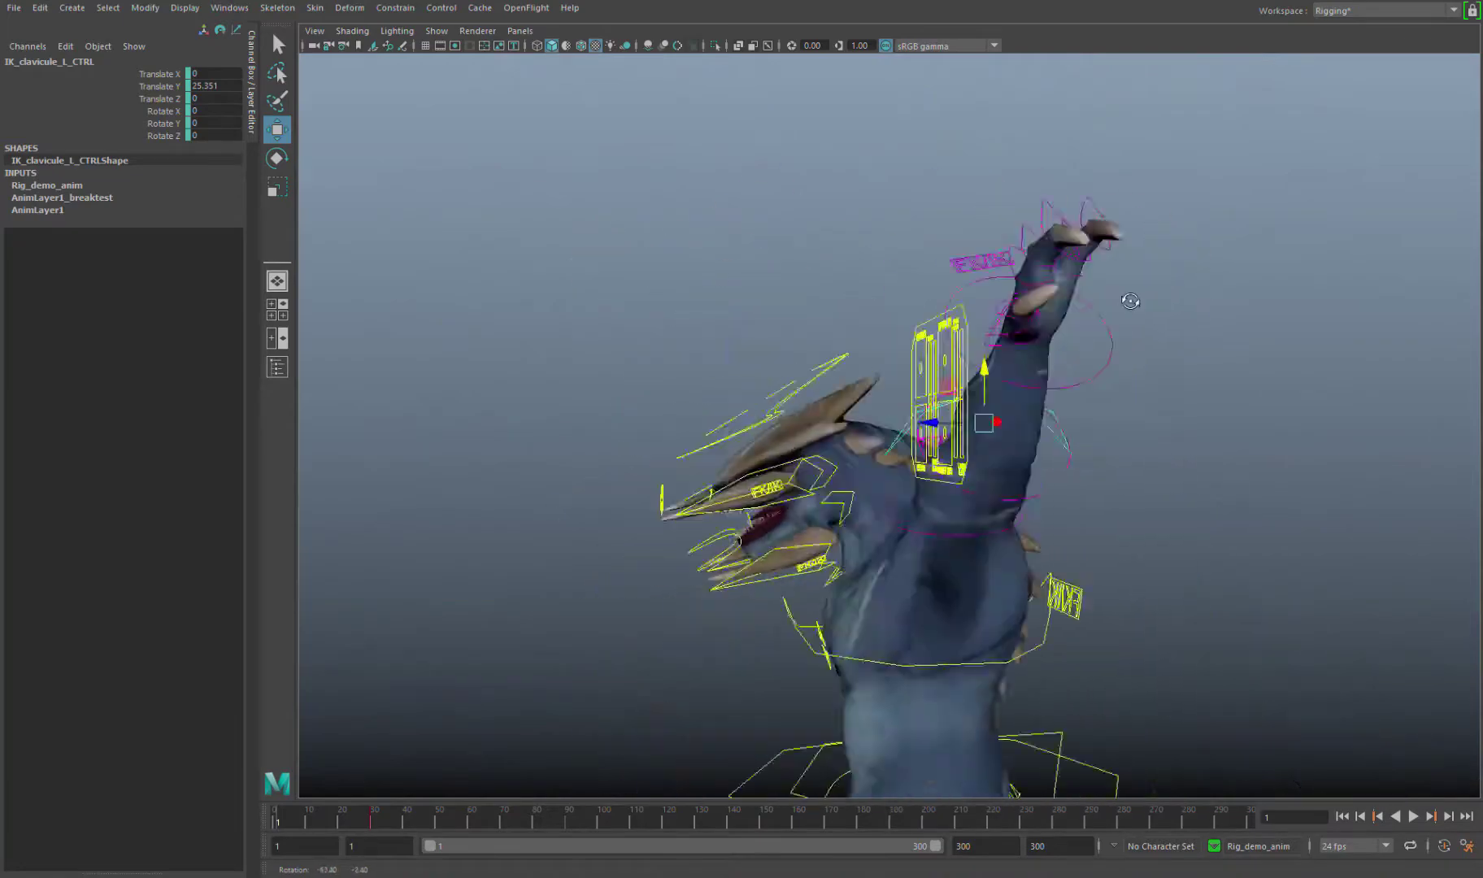
Rotate the left arm's rig controls.
{"action": "left_click", "coordinate": [677, 335]}
{"action": "left_click_drag", "start_coordinate": [739, 401], "coordinate": [910, 488]}
{"action": "left_click", "coordinate": [943, 380]}
{"action": "key", "text": "e"}
{"action": "left_click_drag", "start_coordinate": [942, 381], "coordinate": [980, 402], "text": "alt"}
{"action": "left_click_drag", "start_coordinate": [979, 402], "coordinate": [959, 453], "text": "alt"}
{"action": "left_click", "coordinate": [960, 452]}
Adjust the Grip attribute on the left arm's FK/IK control.
{"action": "left_click_drag", "start_coordinate": [819, 611], "coordinate": [183, 101]}
{"action": "left_click", "coordinate": [1066, 390]}
{"action": "scroll", "coordinate": [983, 392], "scroll_direction": "up", "scroll_amount": 5}
{"action": "left_click", "coordinate": [984, 393]}
{"action": "left_click", "coordinate": [979, 393]}
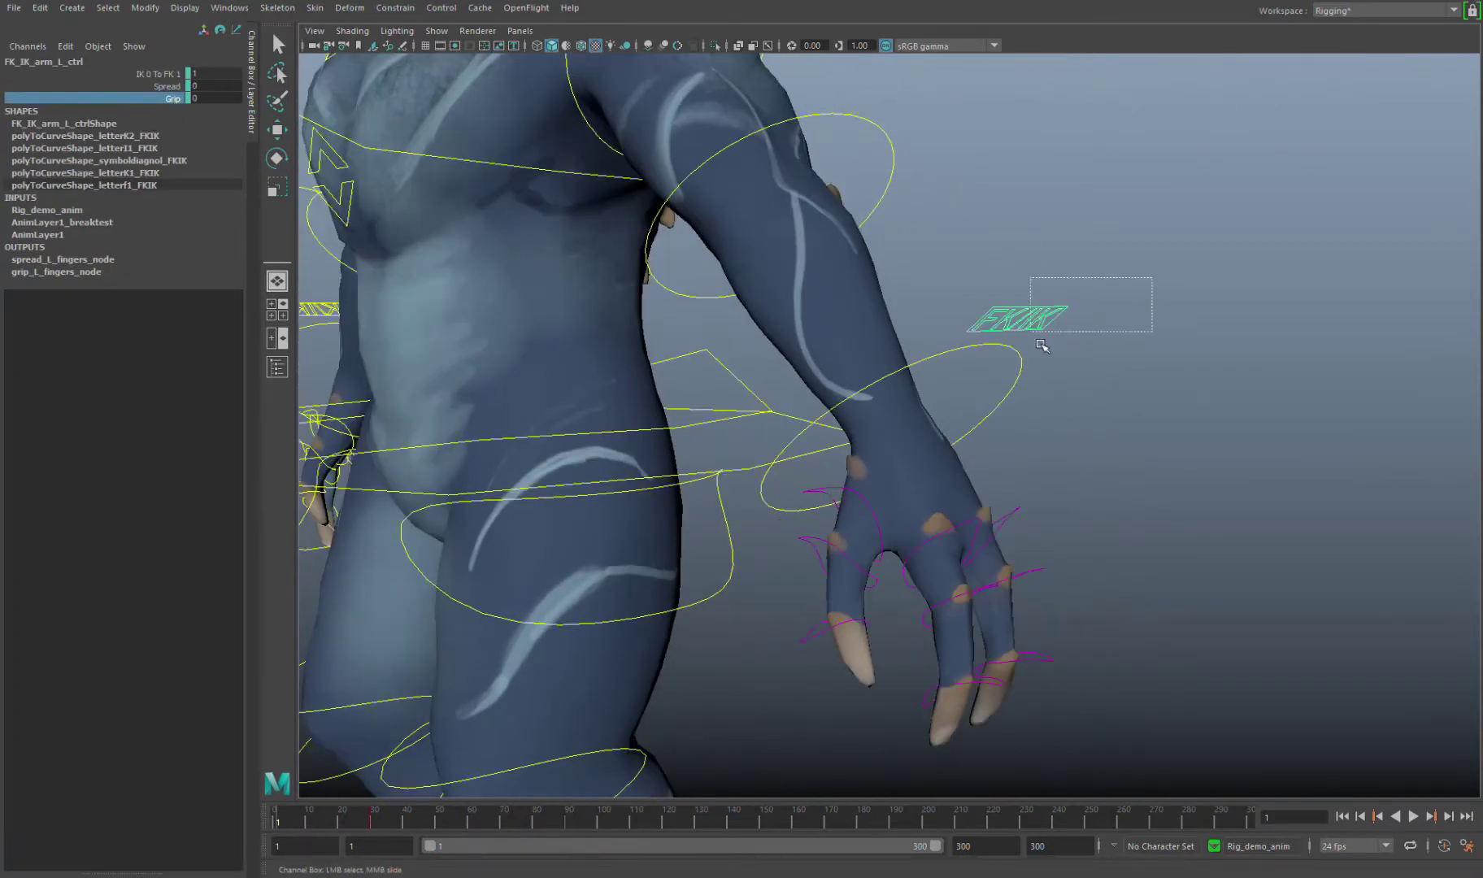
Switch the left arm to IK by setting its IK-to-FK value to 0.
{"action": "left_click_drag", "start_coordinate": [1042, 345], "coordinate": [895, 406], "text": "alt"}
{"action": "left_click", "coordinate": [936, 473]}
{"action": "key", "text": "w"}
Move the left elbow's IK control to about X -8.5, Y -6.3 and Z -41.5.
{"action": "left_click_drag", "start_coordinate": [937, 473], "coordinate": [853, 358], "text": "alt"}
{"action": "left_click", "coordinate": [1022, 335]}
{"action": "left_click_drag", "start_coordinate": [1023, 335], "coordinate": [902, 309], "text": "alt"}
{"action": "left_click_drag", "start_coordinate": [902, 309], "coordinate": [912, 319]}
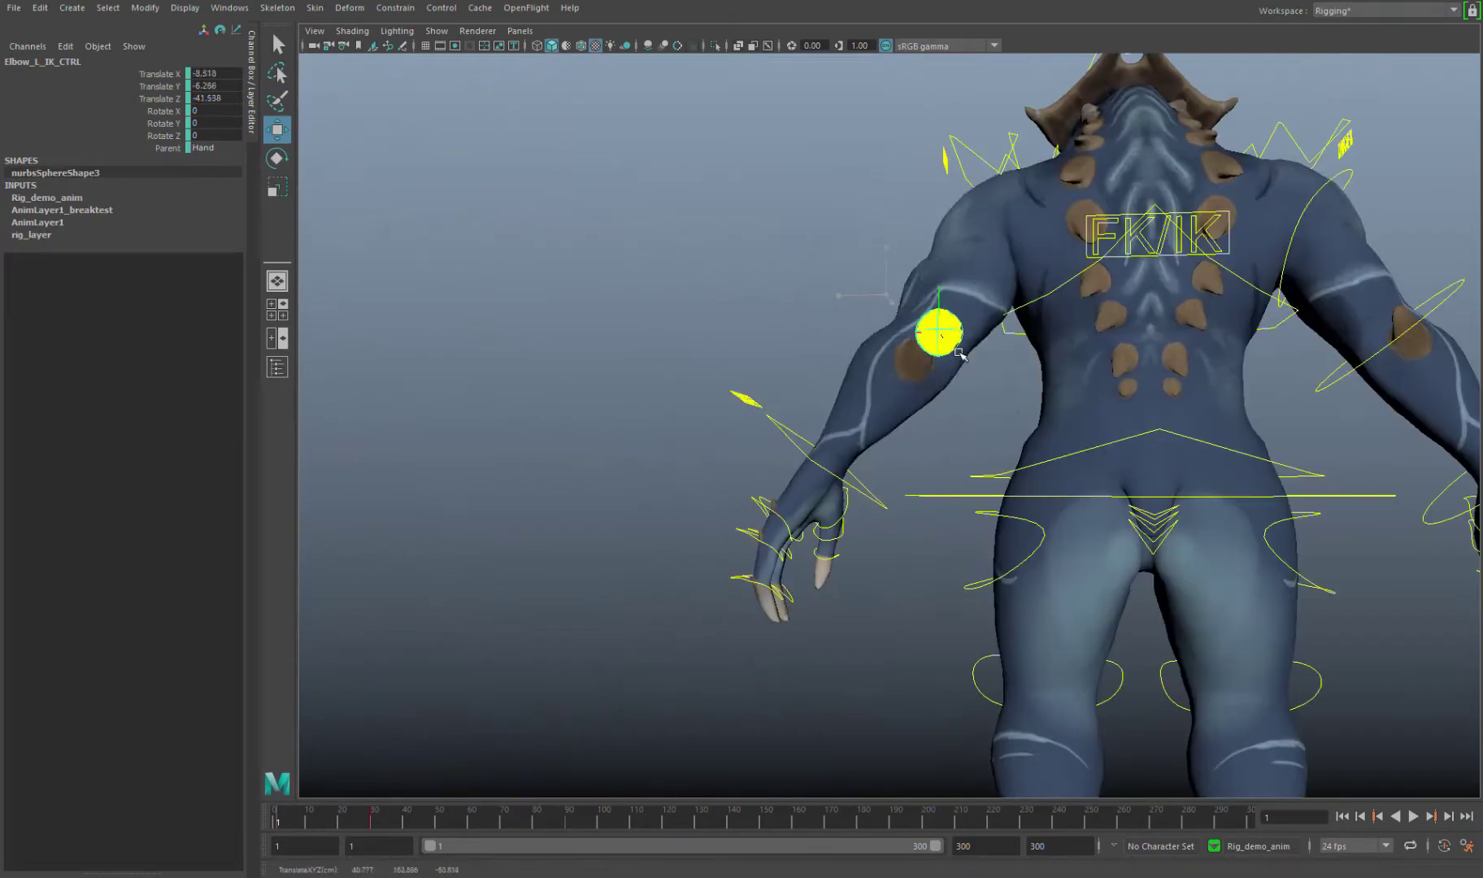
{"action": "left_click_drag", "start_coordinate": [569, 365], "coordinate": [895, 407], "text": "alt"}
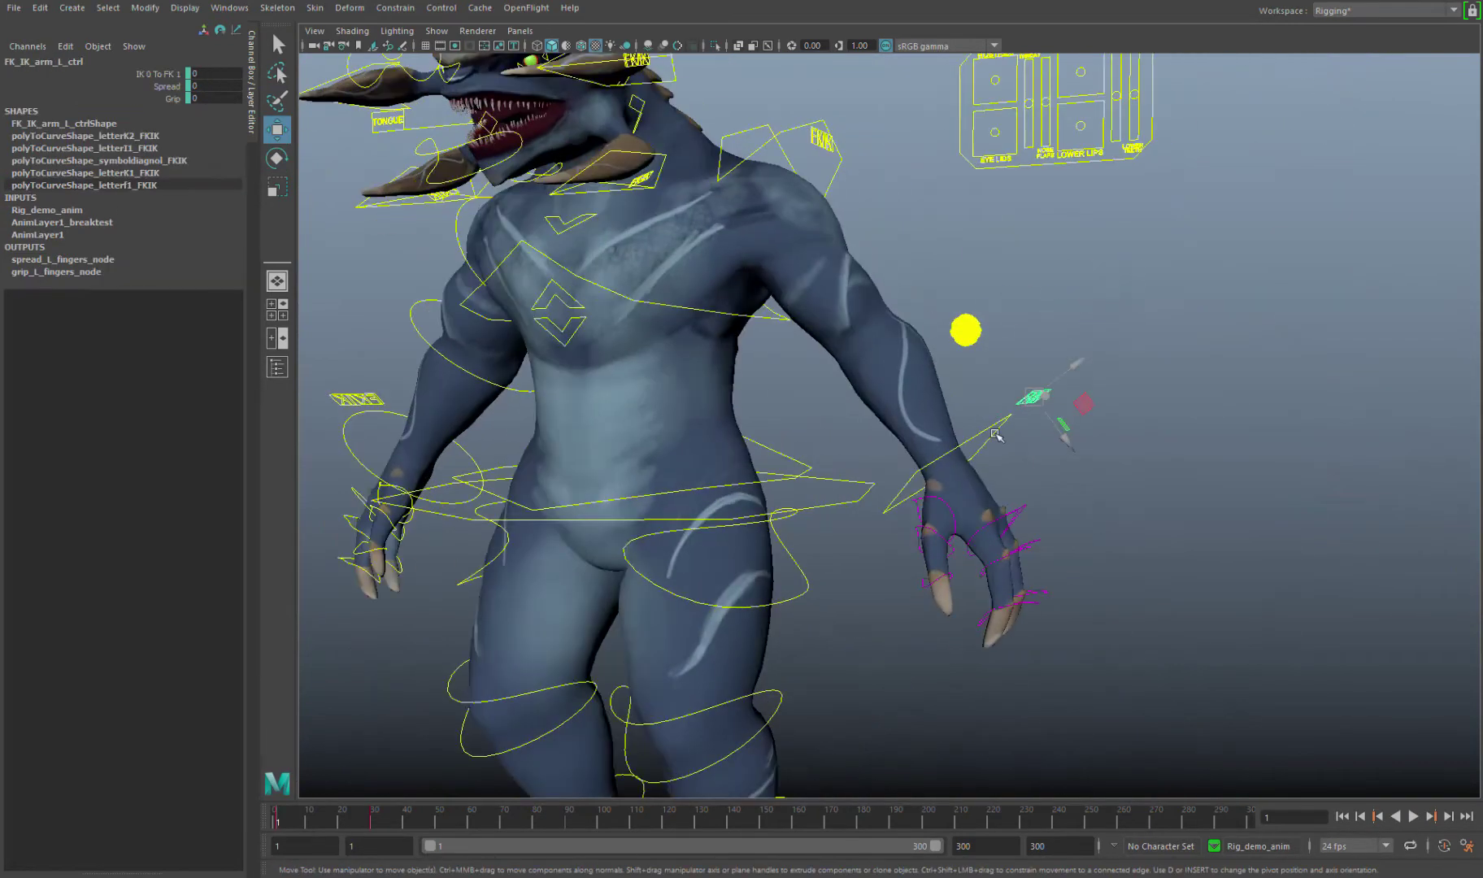
Stretch the left arm by moving its IK hand control to about X -6.4, Y 86.1, Z 74.8 and rotating it about -4.4° in Z.
{"action": "left_click", "coordinate": [937, 515]}
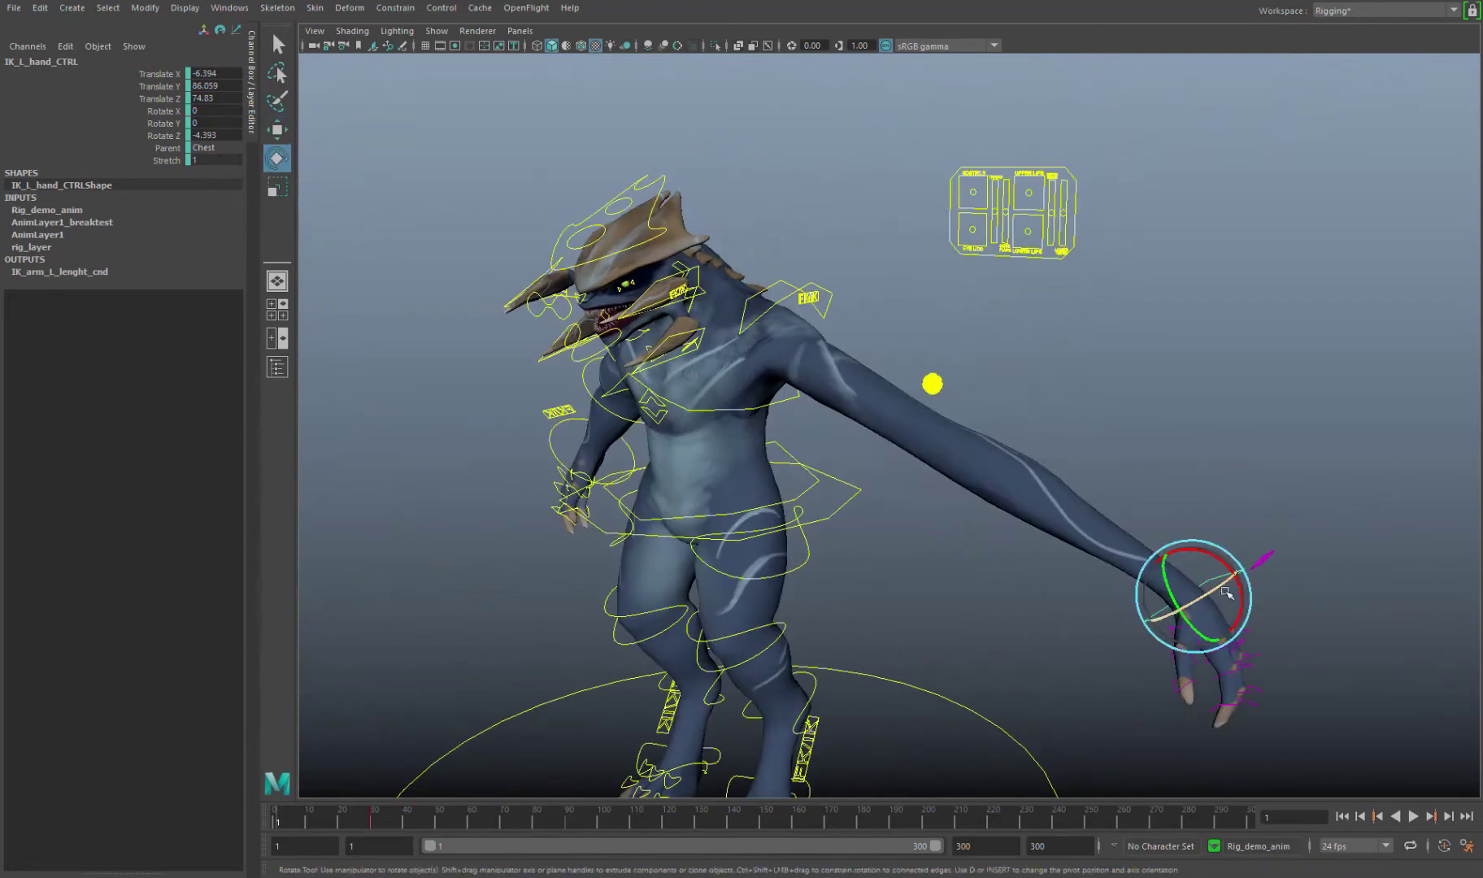
{"action": "key", "text": "w"}
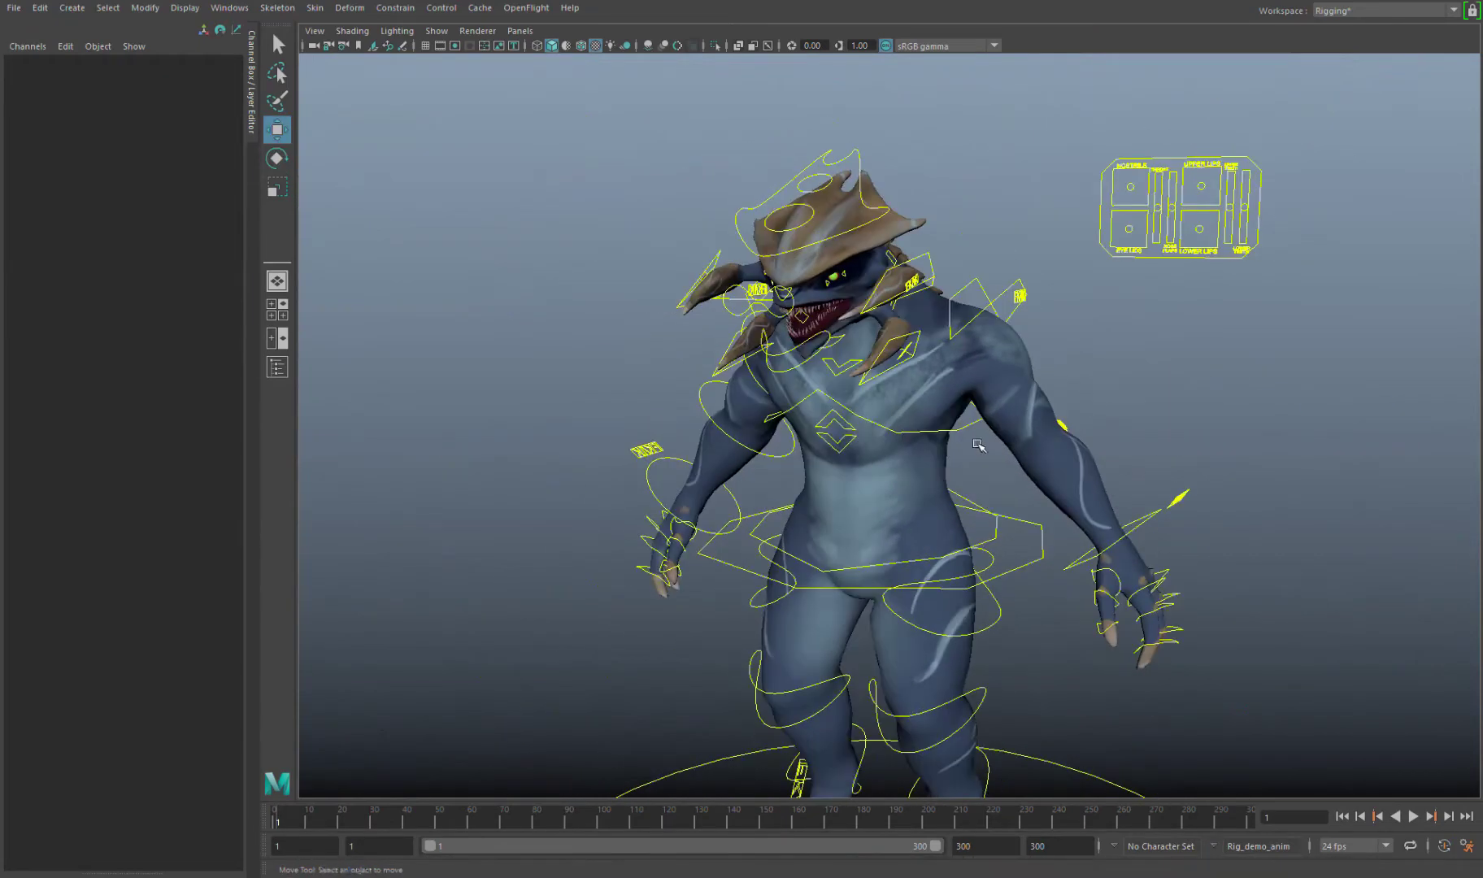
Set the head IK control's Rot Parent to Base_neck and rotate the IK chest control to about -10.6° in Y.
{"action": "left_click", "coordinate": [864, 159]}
{"action": "key", "text": "e"}
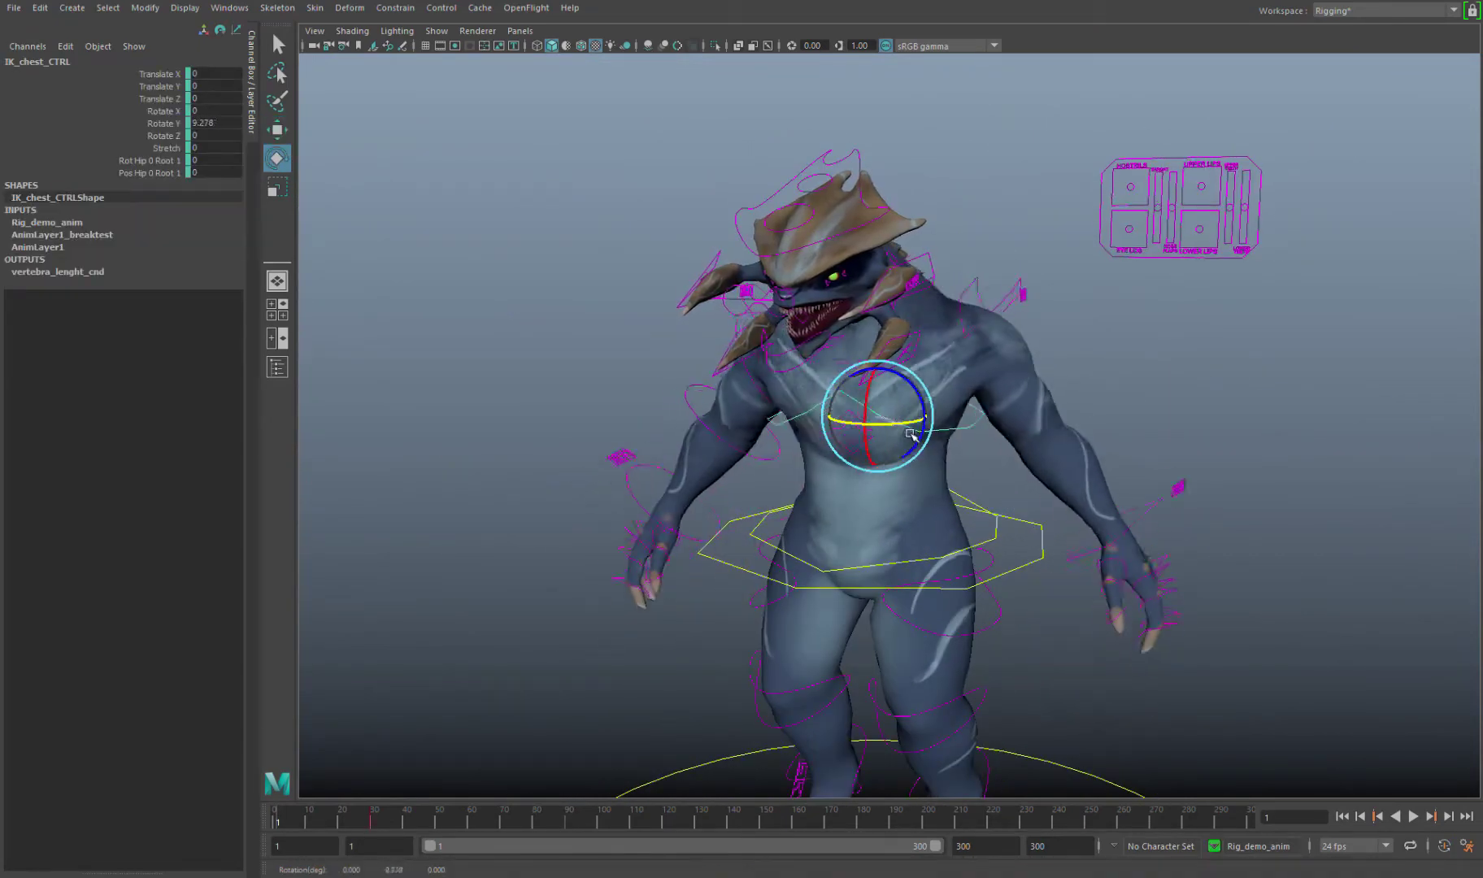
{"action": "left_click", "coordinate": [162, 160]}
{"action": "middle_click_drag", "start_coordinate": [390, 645], "coordinate": [437, 644]}
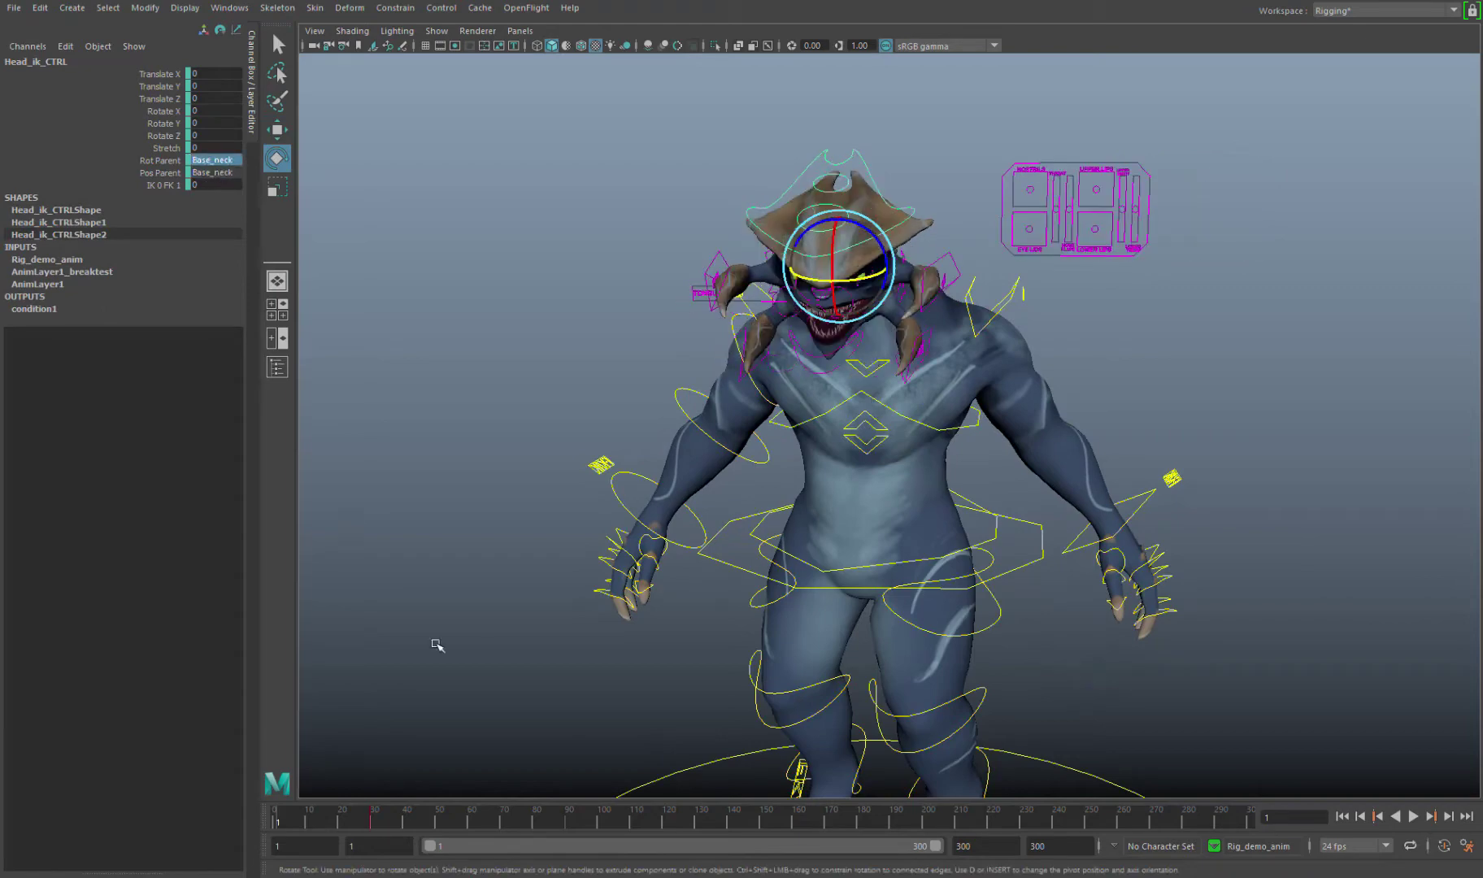
{"action": "left_click_drag", "start_coordinate": [974, 444], "coordinate": [764, 449], "text": "alt"}
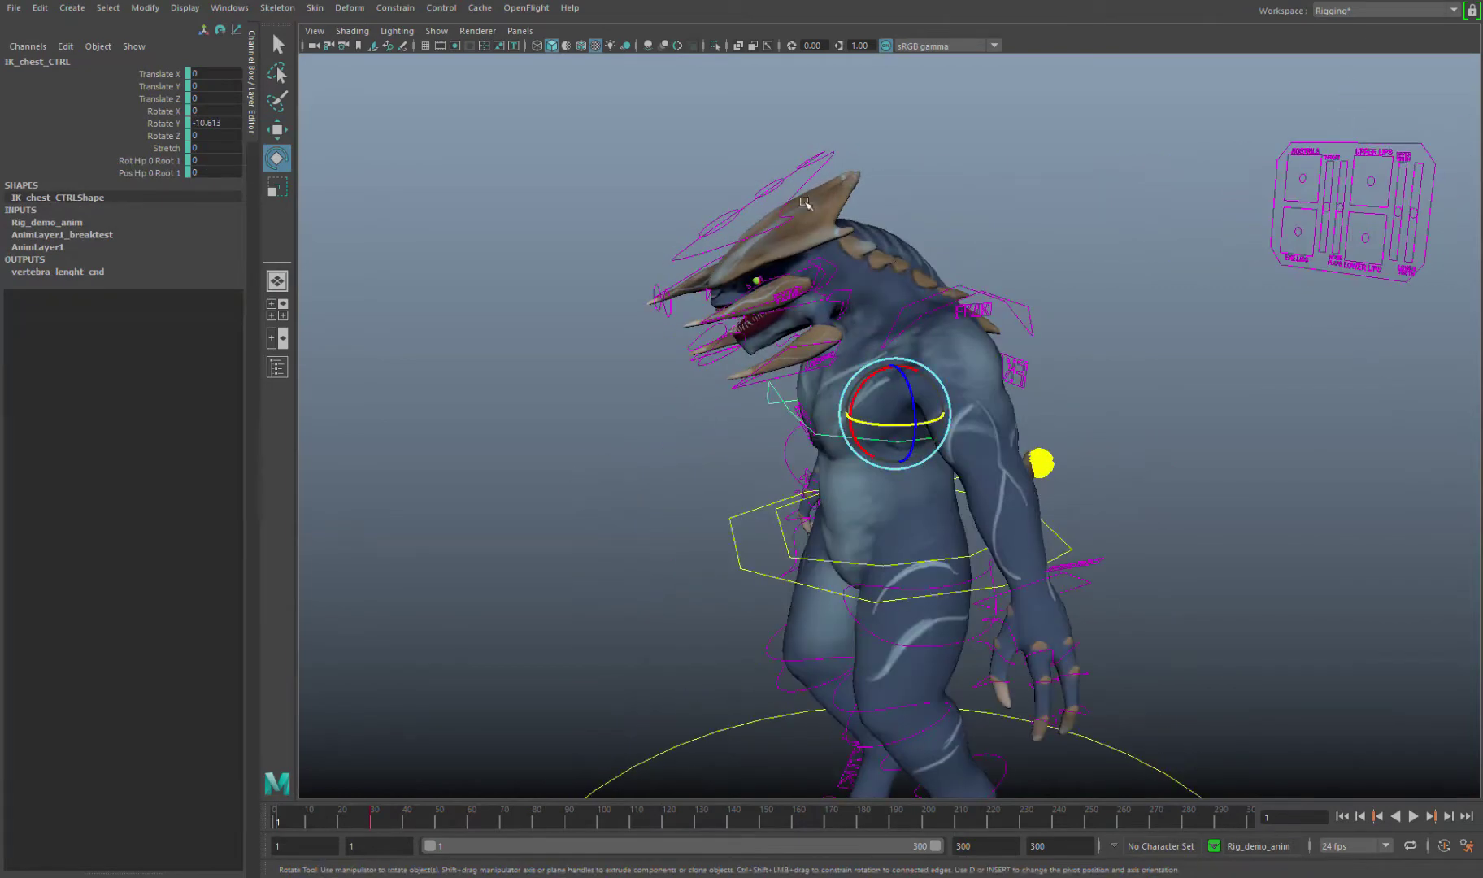
Test the rotation of the reverse hips control.
{"action": "left_click", "coordinate": [503, 271]}
{"action": "left_click", "coordinate": [781, 331]}
{"action": "left_click_drag", "start_coordinate": [781, 331], "coordinate": [877, 520], "text": "alt"}
{"action": "left_click", "coordinate": [684, 631]}
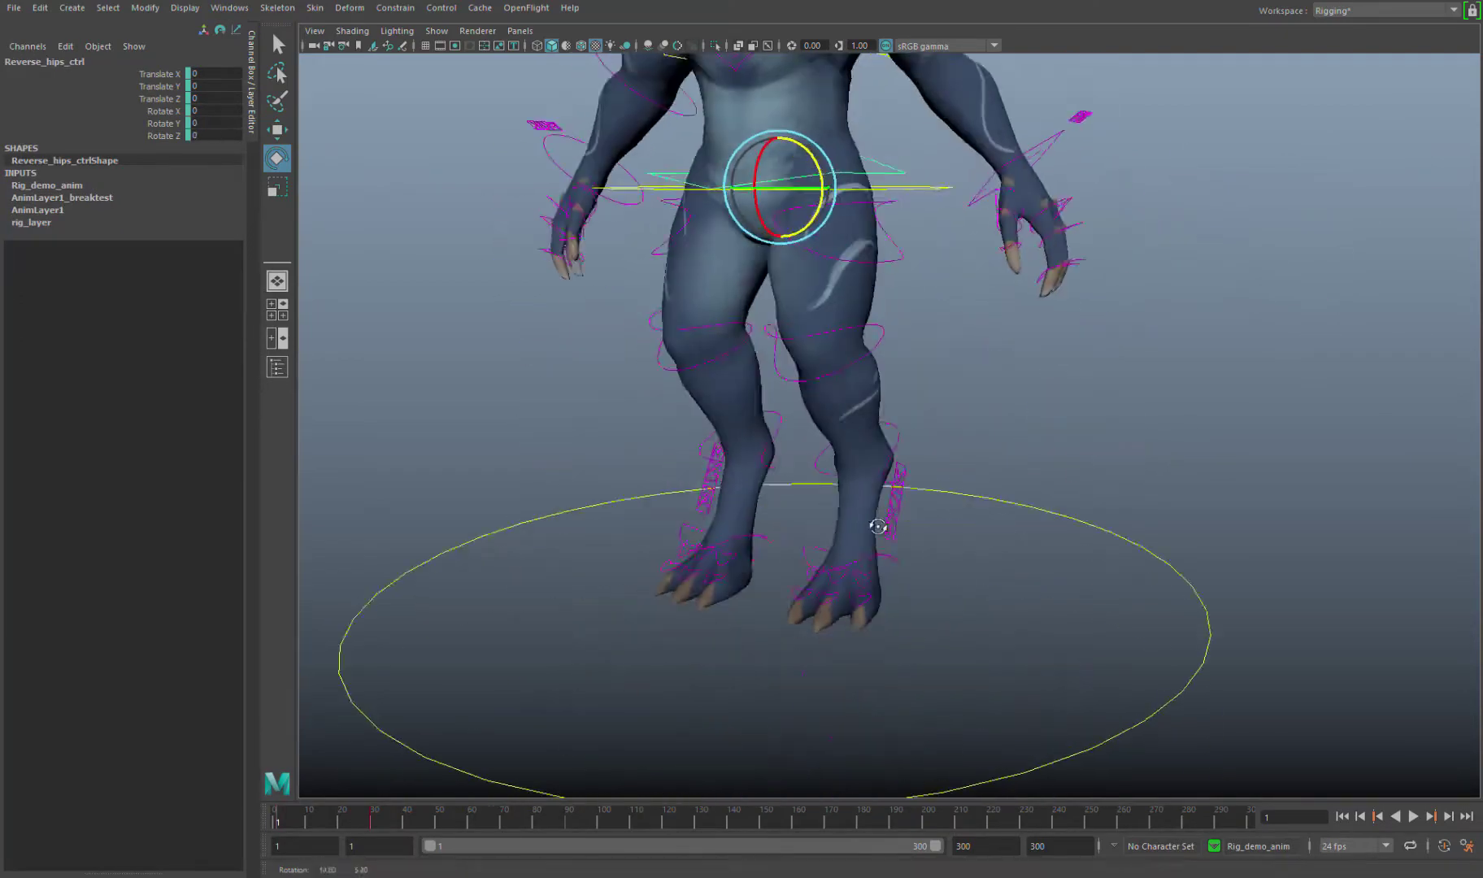
Try rotating the left leg's FK controls down to the ankle and undo the rotations.
{"action": "scroll", "coordinate": [877, 519], "scroll_direction": "up", "scroll_amount": 3}
{"action": "left_click", "coordinate": [918, 271]}
{"action": "left_click", "coordinate": [908, 245]}
{"action": "left_click_drag", "start_coordinate": [849, 218], "coordinate": [876, 412]}
{"action": "key", "text": "ctrl+z"}
{"action": "left_click_drag", "start_coordinate": [782, 449], "coordinate": [951, 471]}
{"action": "left_click", "coordinate": [980, 473]}
{"action": "key", "text": "ctrl+z"}
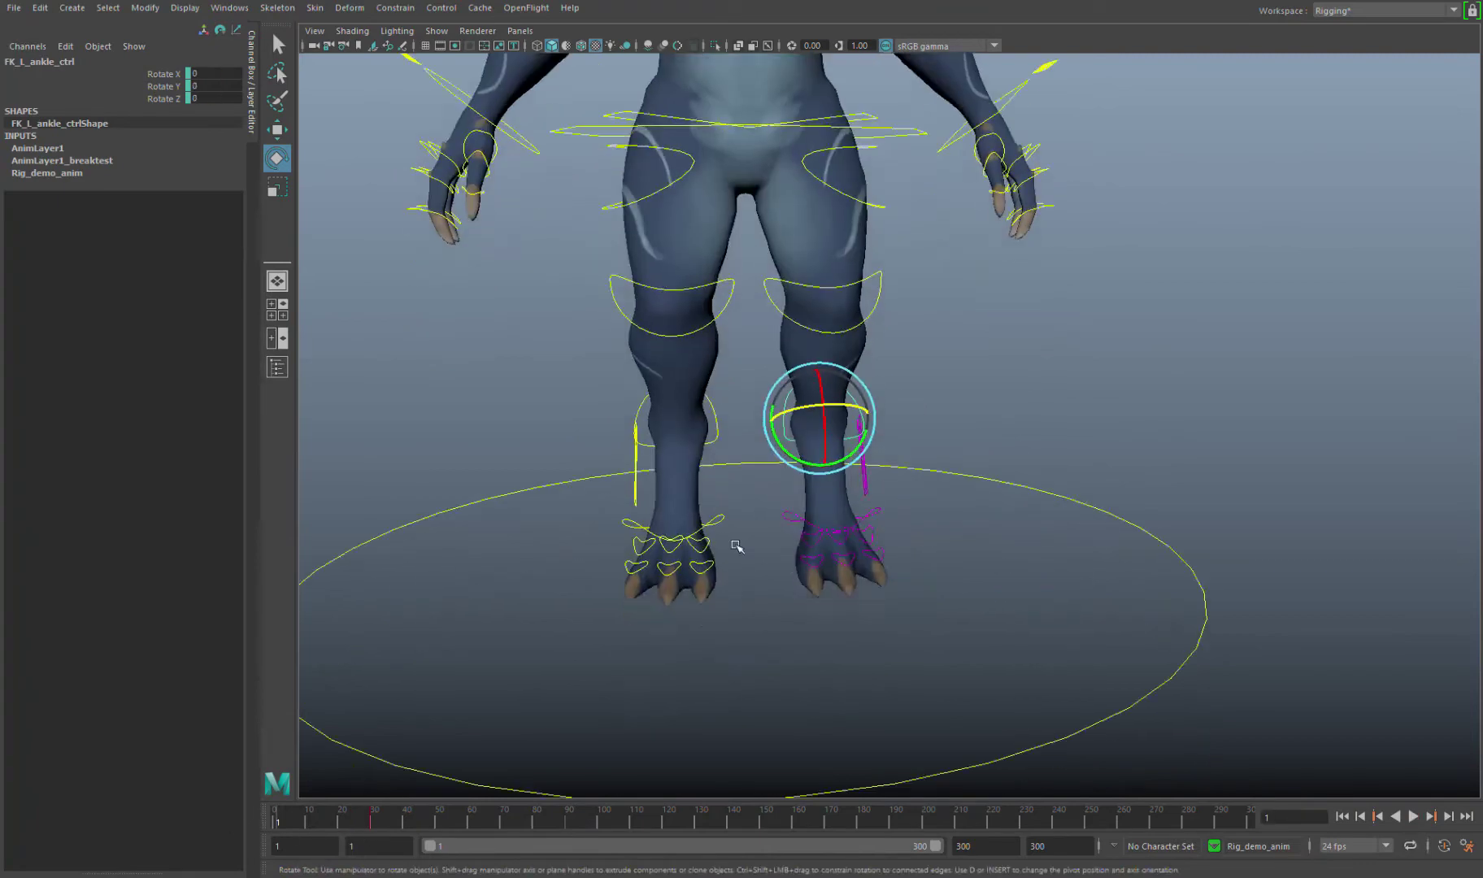
Rotate the left foot's FK control to about -54° in X and the rear toe control to about 64° in X.
{"action": "left_click_drag", "start_coordinate": [735, 546], "coordinate": [1251, 569], "text": "alt"}
{"action": "left_click", "coordinate": [864, 491]}
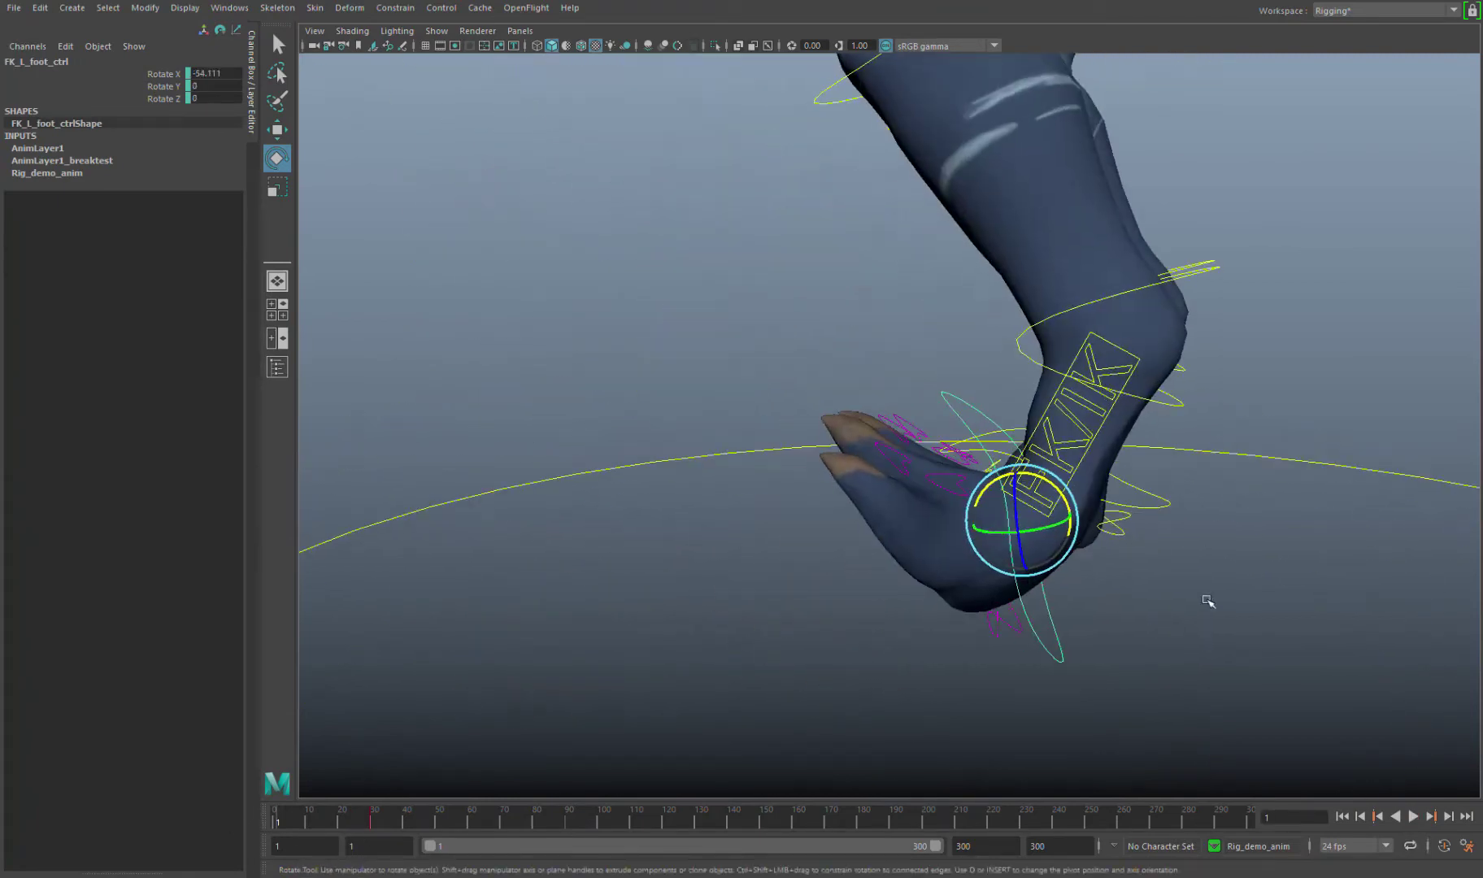
{"action": "left_click", "coordinate": [1093, 546]}
{"action": "left_click_drag", "start_coordinate": [1094, 546], "coordinate": [1066, 628], "text": "alt"}
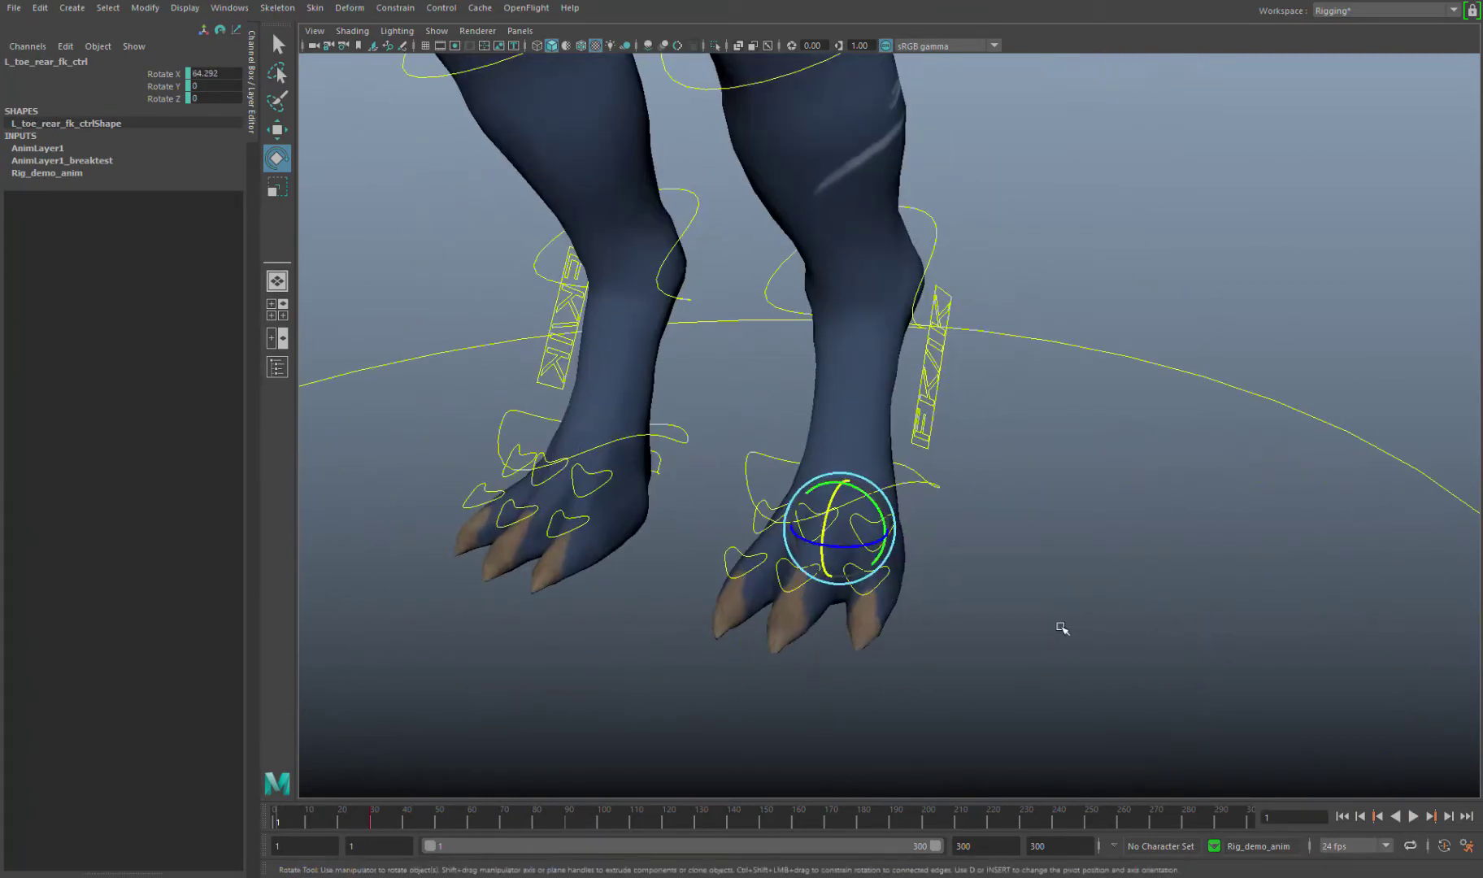
Select the left foot's toe FK controls together and rotate them to about -29.9° in Y.
{"action": "left_click", "coordinate": [886, 569]}
{"action": "left_click", "coordinate": [880, 529]}
{"action": "left_click_drag", "start_coordinate": [713, 648], "coordinate": [922, 543]}
{"action": "key", "text": "ctrl+z"}
{"action": "left_click", "coordinate": [933, 556]}
{"action": "left_click_drag", "start_coordinate": [934, 556], "coordinate": [896, 534]}
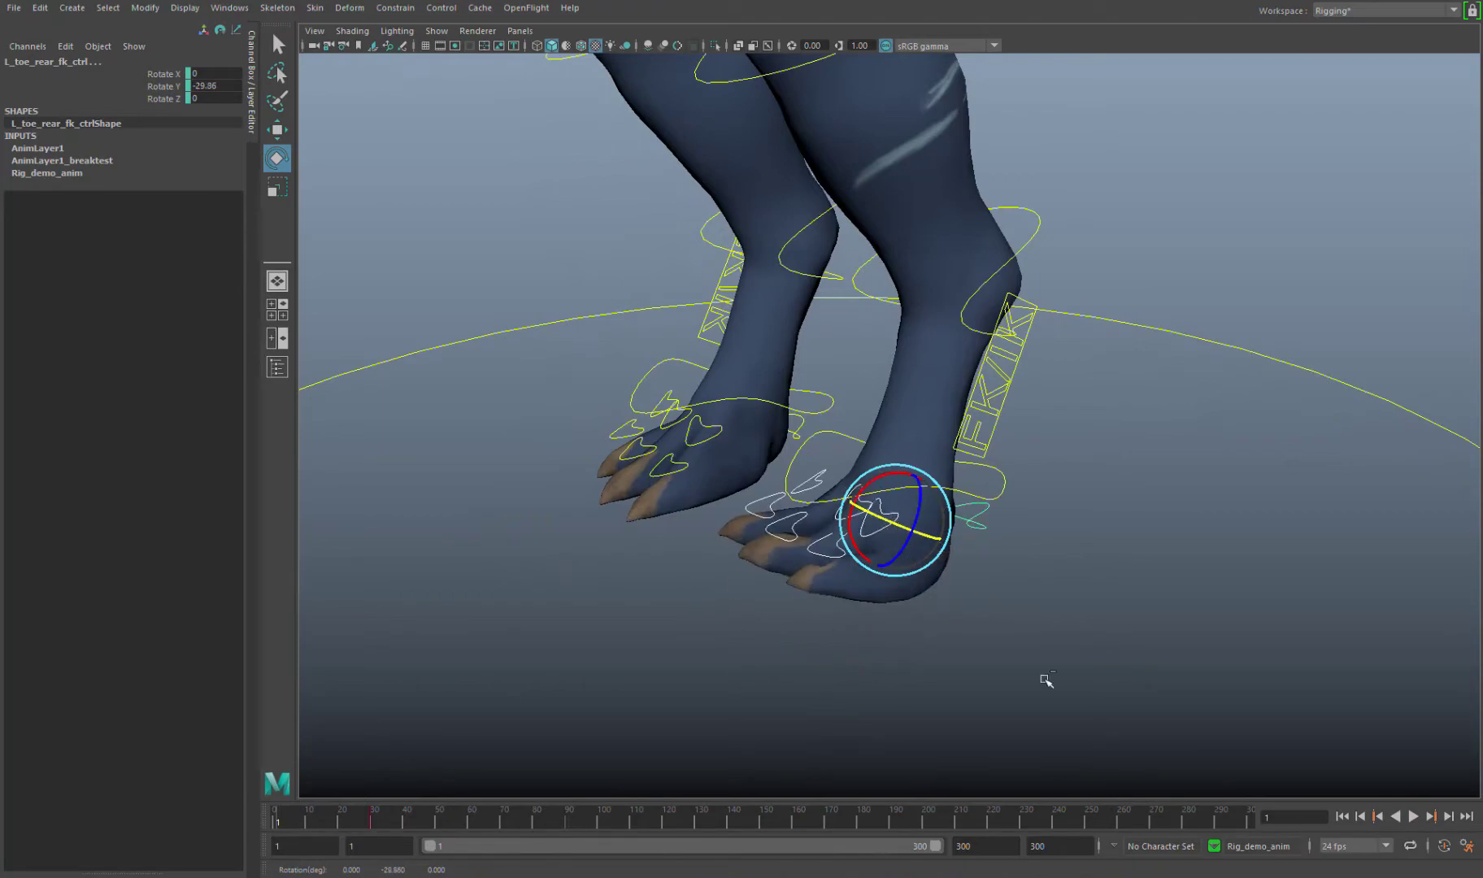
Switch the left leg to IK and move its knee control.
{"action": "left_click", "coordinate": [993, 378]}
{"action": "left_click", "coordinate": [1003, 563]}
{"action": "scroll", "coordinate": [1089, 580], "scroll_direction": "down", "scroll_amount": 5}
{"action": "key", "text": "w"}
{"action": "left_click", "coordinate": [731, 404]}
{"action": "left_click_drag", "start_coordinate": [824, 407], "coordinate": [773, 482]}
Move the left foot's IK control to about X 4.4 and Z 50, and set its Toespread to 3.22.
{"action": "left_click", "coordinate": [985, 656]}
{"action": "left_click_drag", "start_coordinate": [987, 627], "coordinate": [1114, 652]}
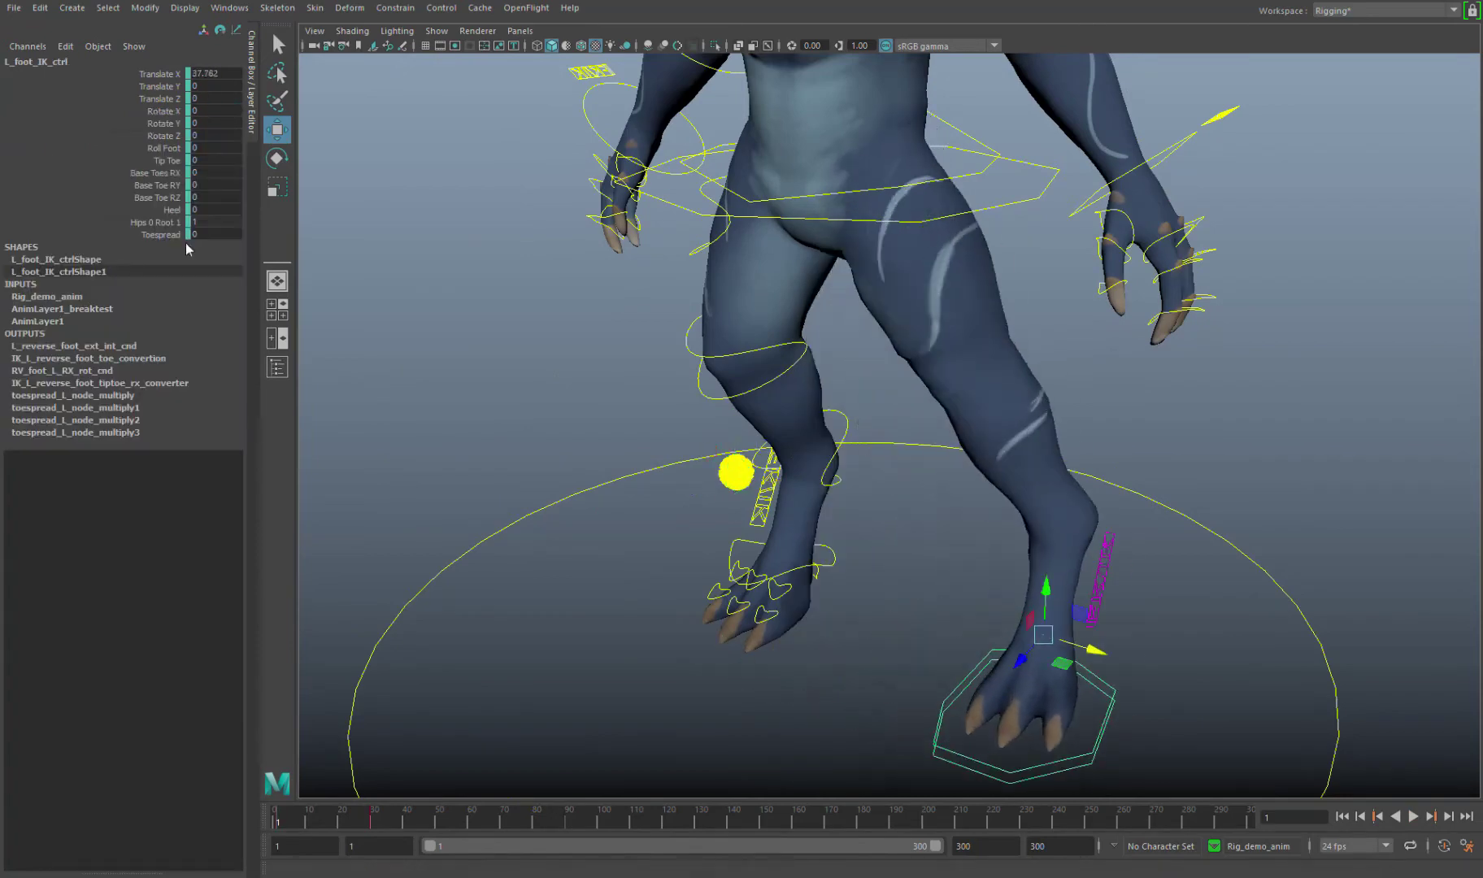
{"action": "left_click_drag", "start_coordinate": [813, 406], "coordinate": [902, 422], "text": "alt"}
{"action": "left_click_drag", "start_coordinate": [992, 497], "coordinate": [456, 423]}
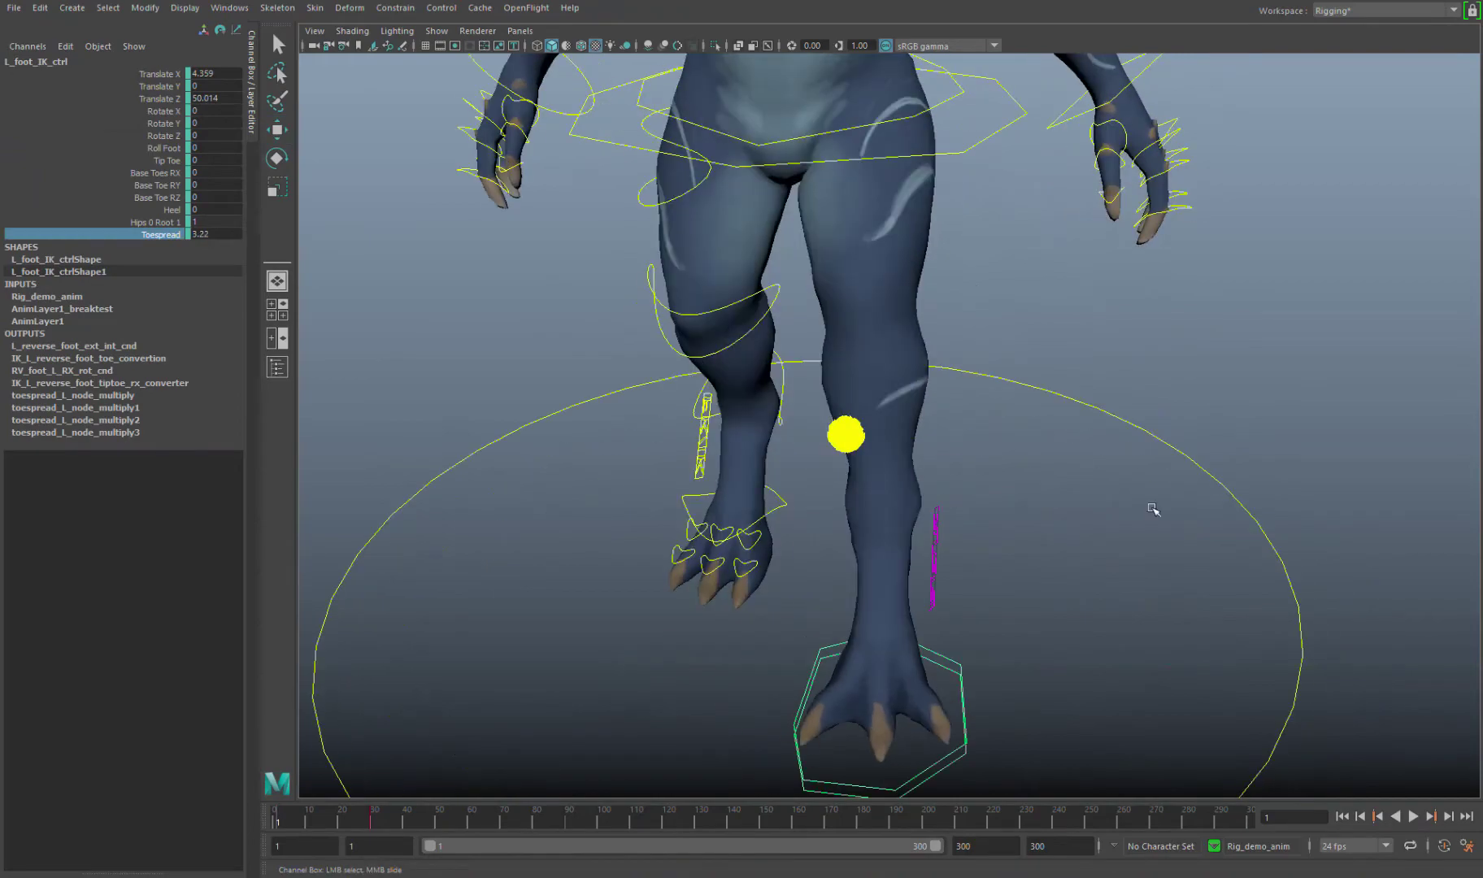
Switch the right leg to IK.
{"action": "left_click_drag", "start_coordinate": [1152, 507], "coordinate": [1057, 488], "text": "alt"}
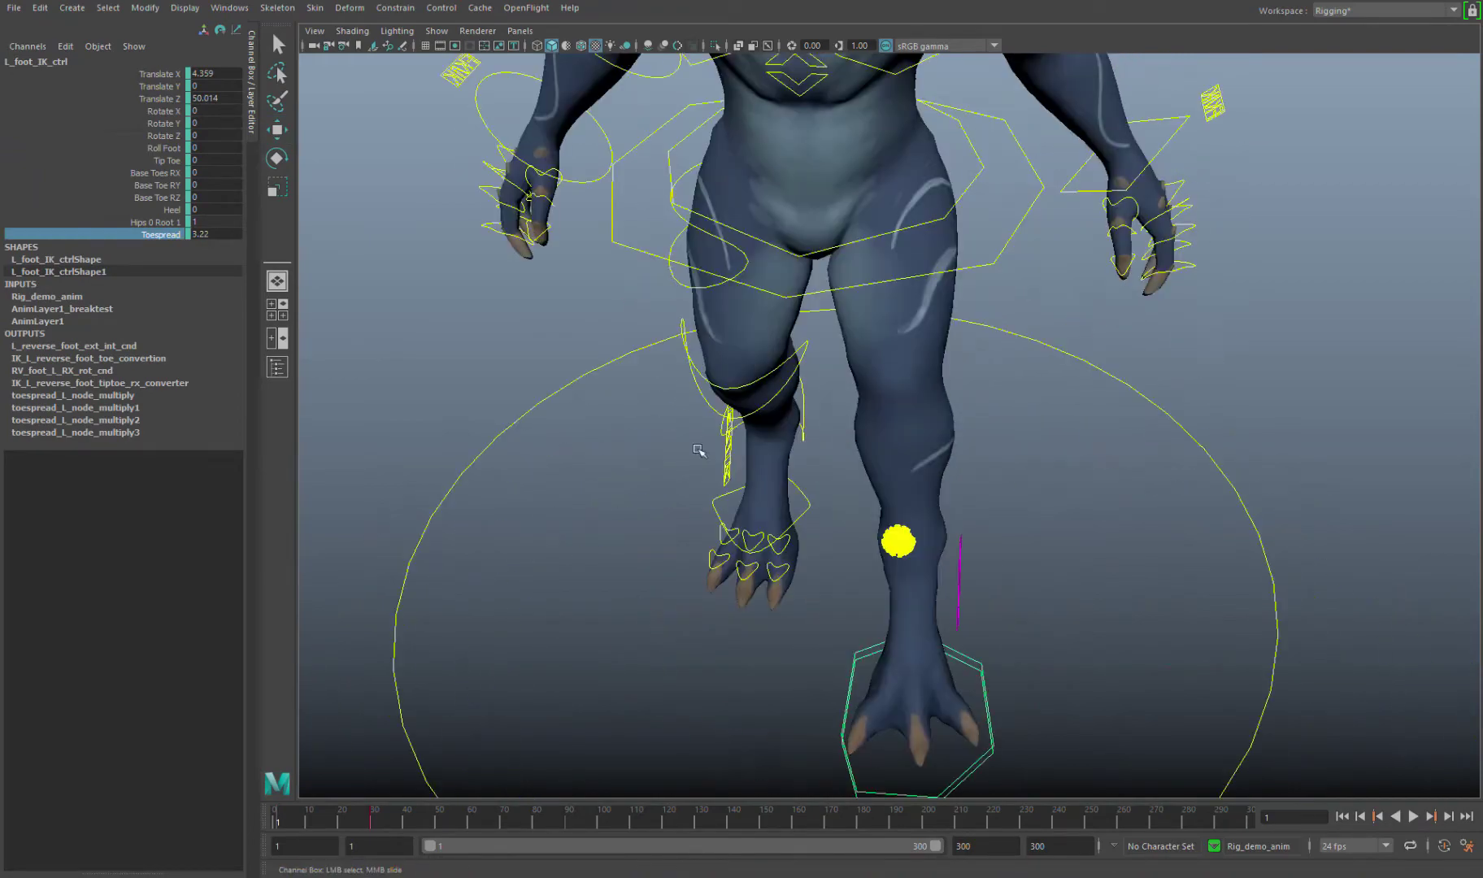
{"action": "left_click", "coordinate": [726, 447]}
{"action": "left_click_drag", "start_coordinate": [813, 406], "coordinate": [848, 386], "text": "alt"}
Move the right knee's IK control outward and the hips control to about X 10.8, Y -23.8, Z 26.1.
{"action": "left_click", "coordinate": [862, 333]}
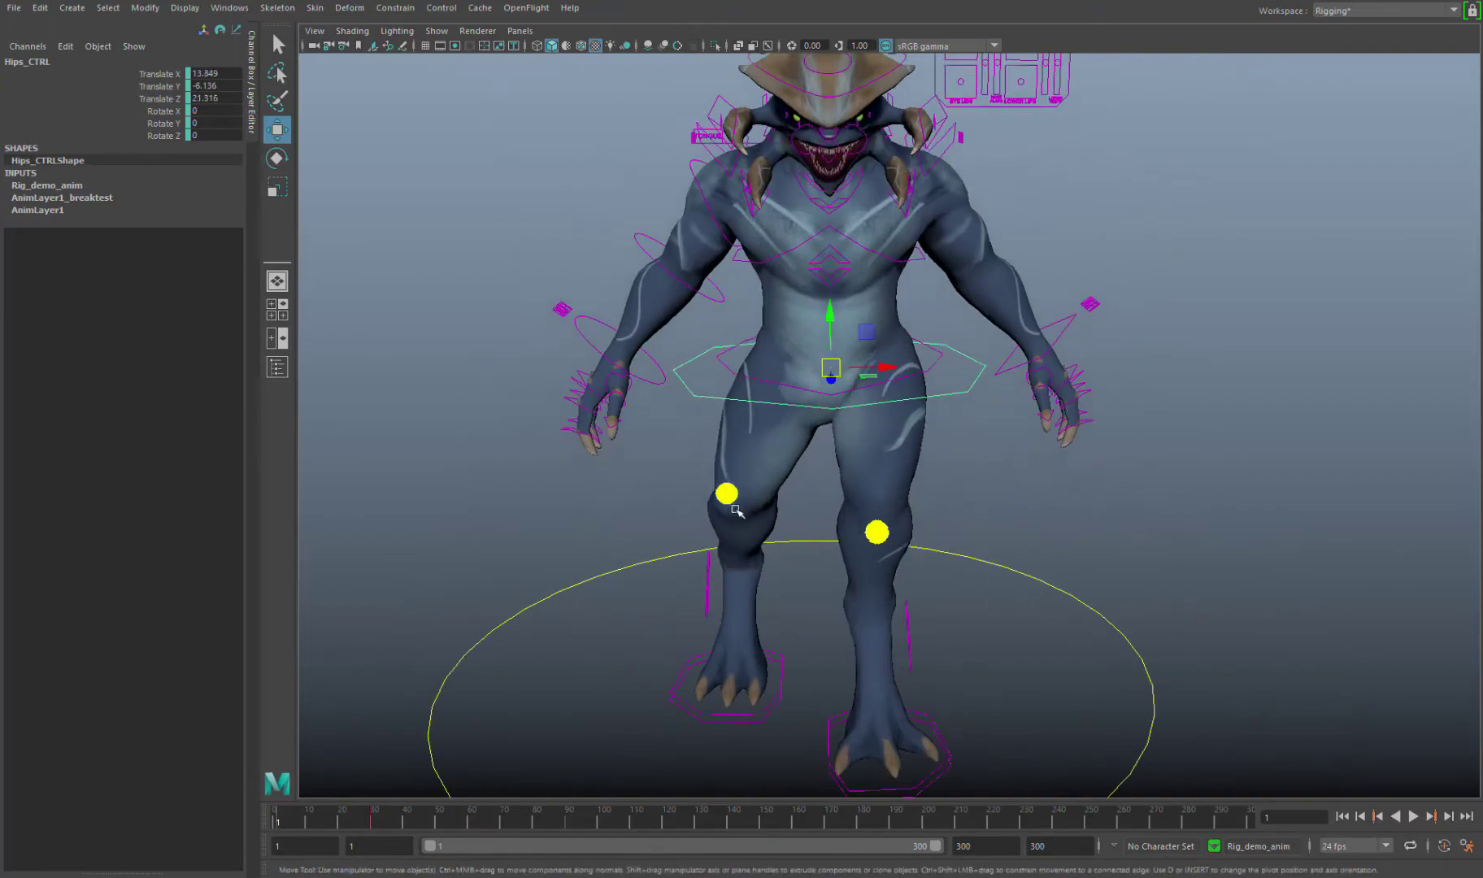
{"action": "left_click", "coordinate": [633, 487]}
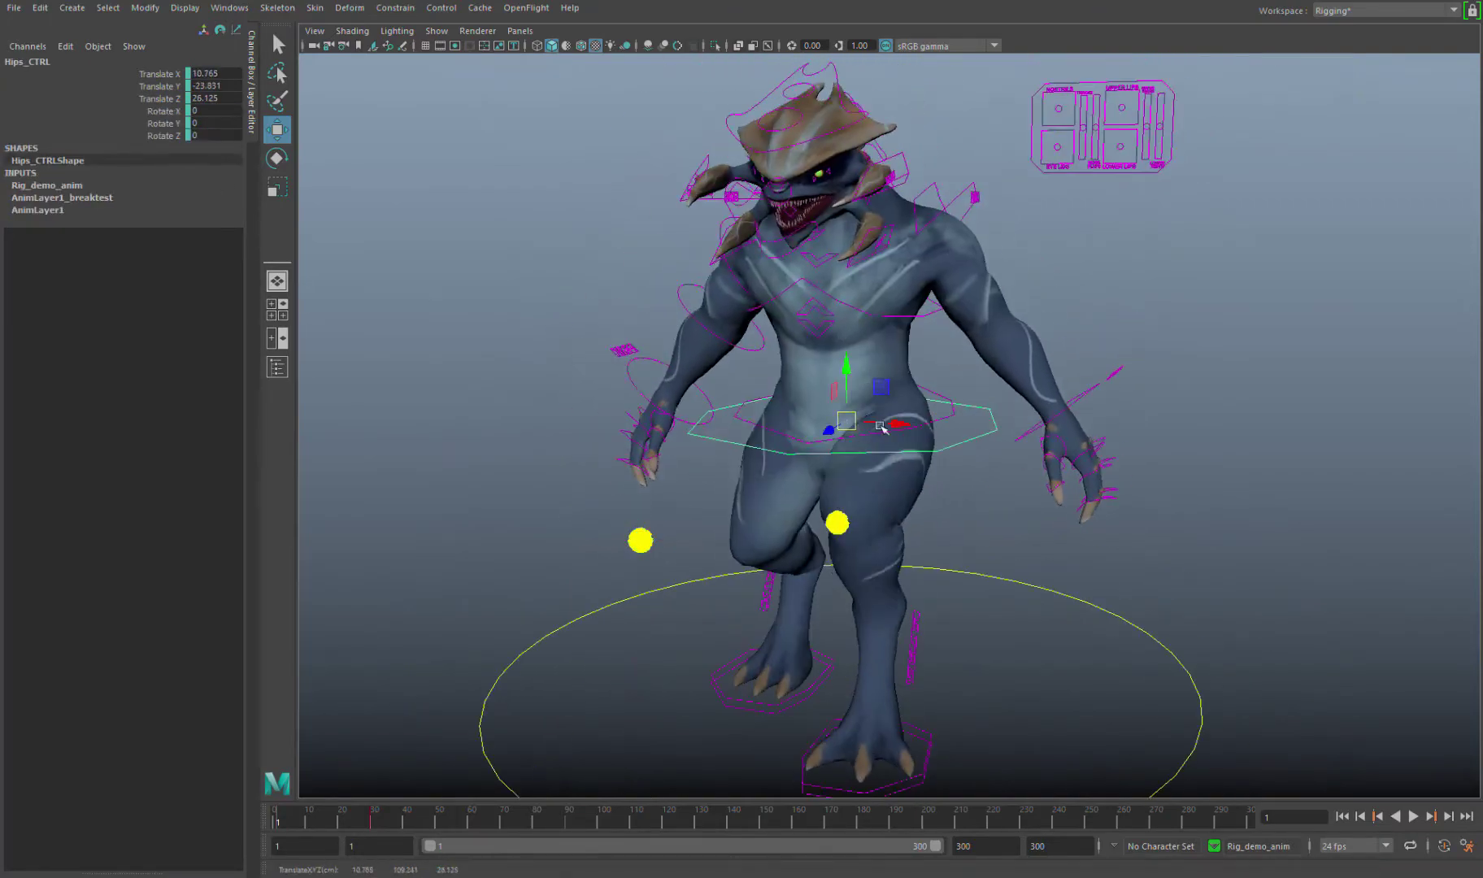
Test moving and rotating the chevron-shaped control at the back of the pelvis.
{"action": "left_click_drag", "start_coordinate": [894, 422], "coordinate": [969, 441], "text": "alt"}
{"action": "key", "text": "e"}
{"action": "scroll", "coordinate": [934, 439], "scroll_direction": "up", "scroll_amount": 5}
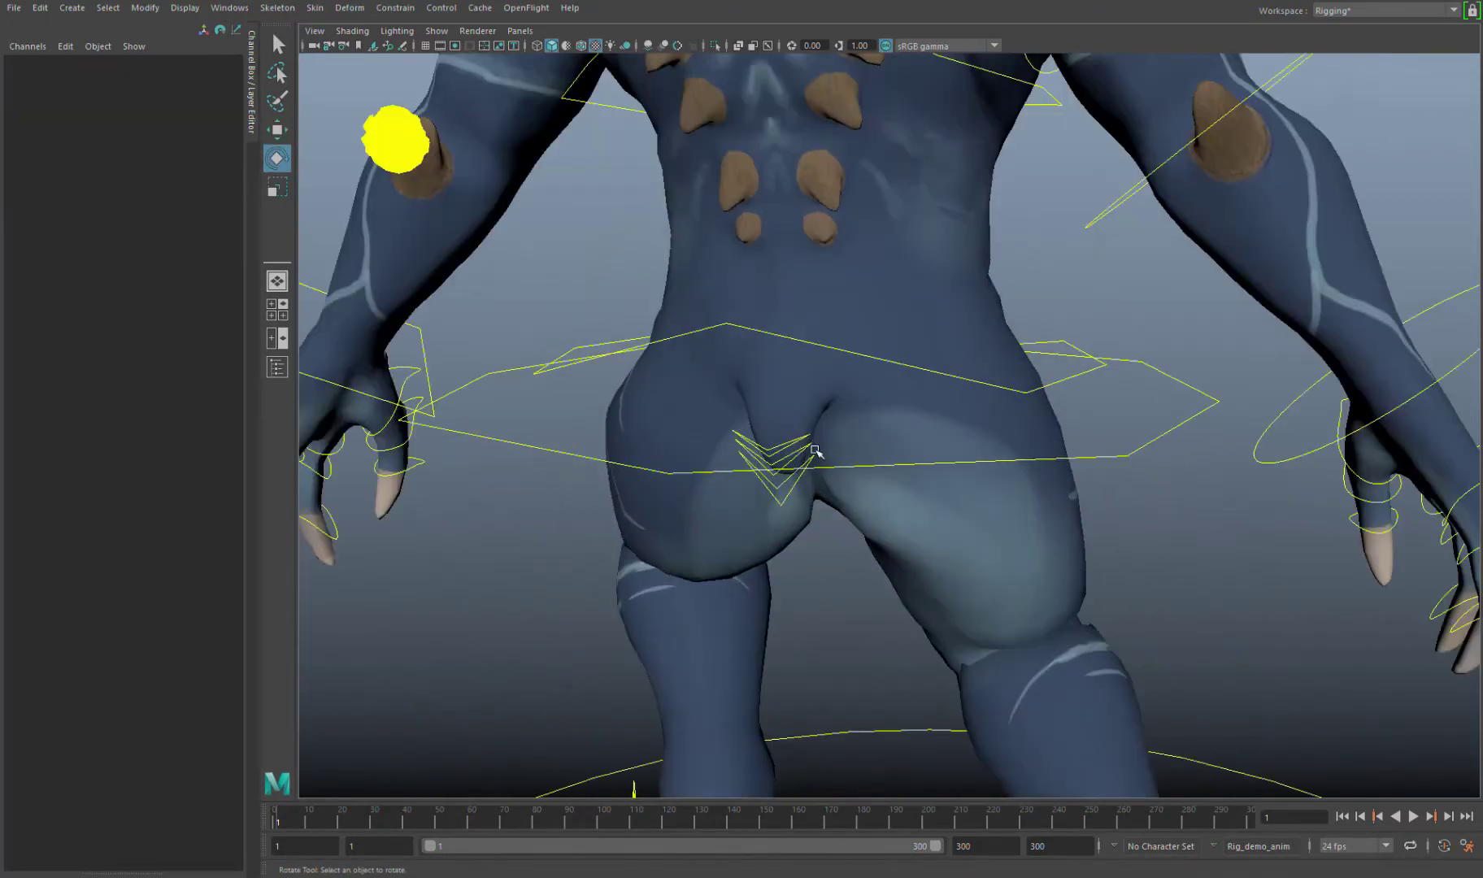
{"action": "left_click", "coordinate": [780, 467]}
{"action": "key", "text": "w"}
{"action": "scroll", "coordinate": [866, 530], "scroll_direction": "down", "scroll_amount": 1}
{"action": "left_click_drag", "start_coordinate": [866, 530], "coordinate": [909, 532]}
{"action": "scroll", "coordinate": [894, 529], "scroll_direction": "up", "scroll_amount": 3}
{"action": "left_click_drag", "start_coordinate": [731, 487], "coordinate": [894, 439], "text": "alt"}
{"action": "left_click", "coordinate": [778, 431]}
{"action": "key", "text": "e"}
Switch the spine to FK using the vertebra FK/IK control.
{"action": "scroll", "coordinate": [813, 459], "scroll_direction": "down", "scroll_amount": 10}
{"action": "left_click", "coordinate": [975, 286]}
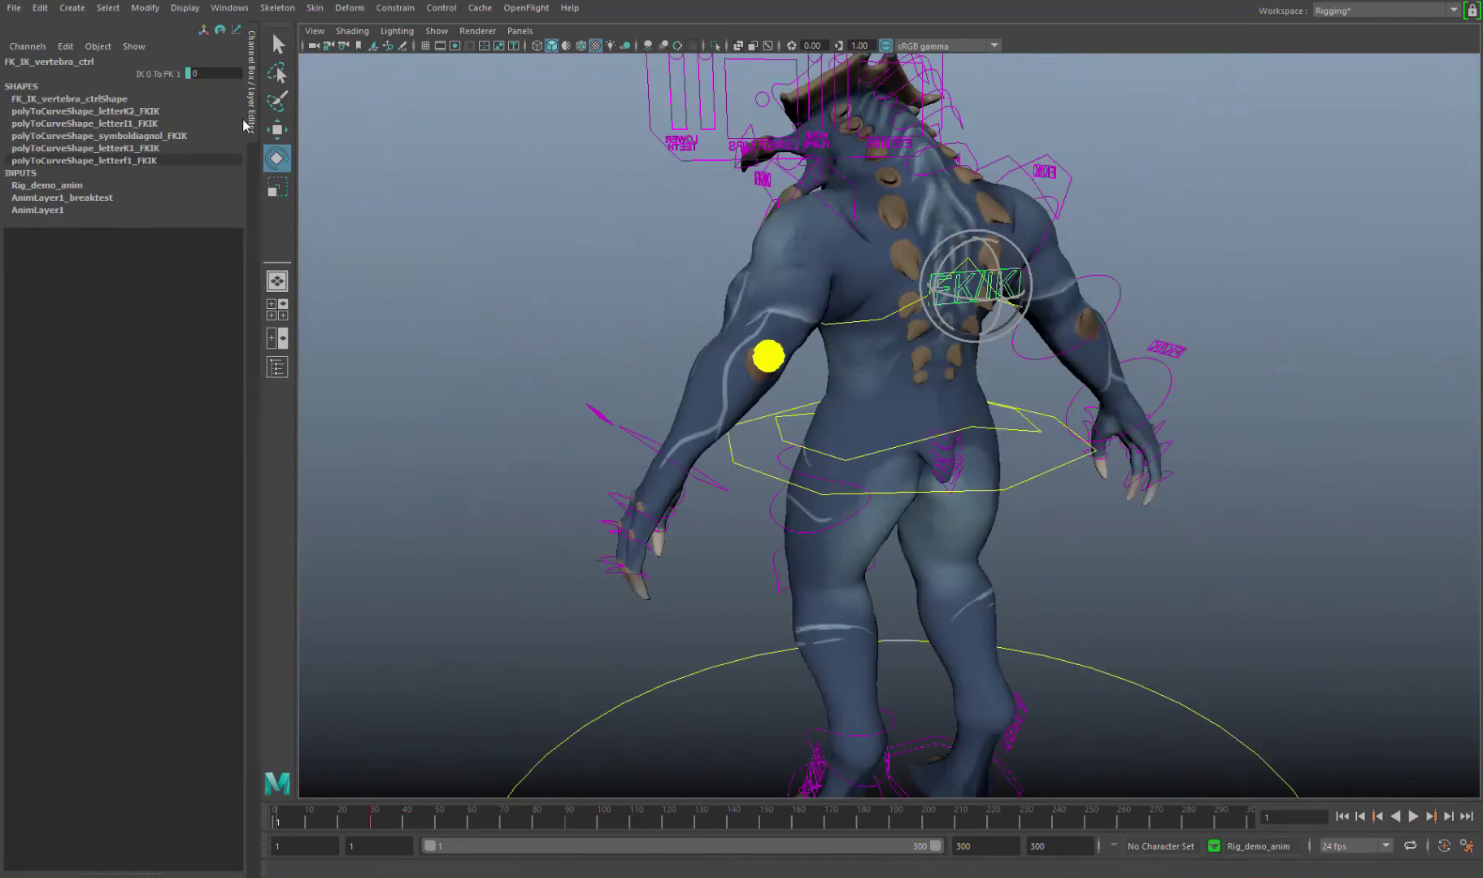
{"action": "left_click_drag", "start_coordinate": [768, 355], "coordinate": [510, 688], "text": "alt"}
Rotate the FK belly control to about 18.6° in Y, select the FK chest control and undo the last rotation.
{"action": "left_click", "coordinate": [917, 412]}
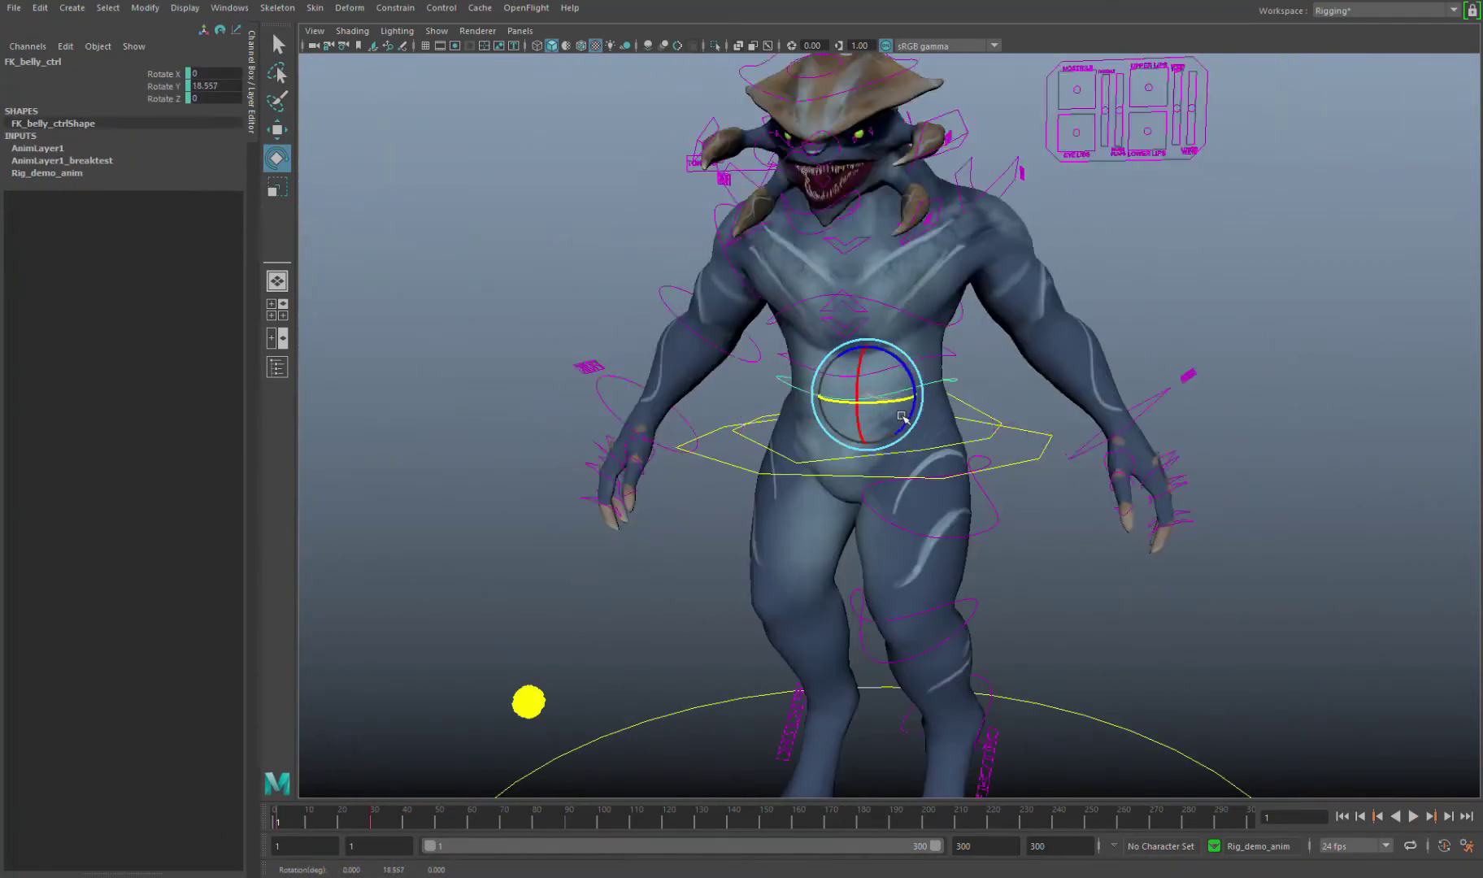
{"action": "left_click", "coordinate": [951, 350]}
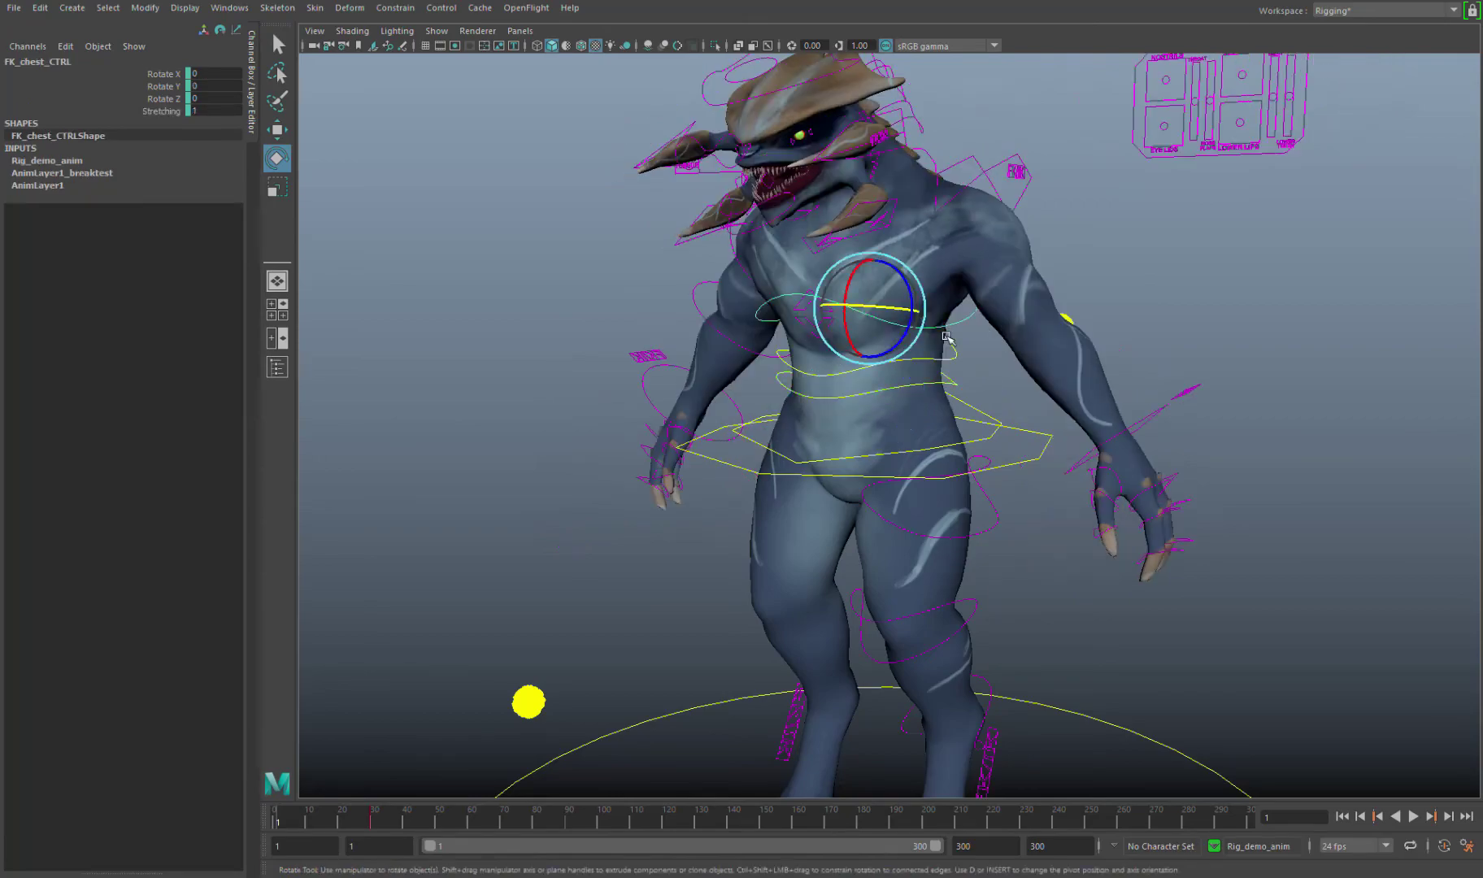
{"action": "key", "text": "ctrl+z"}
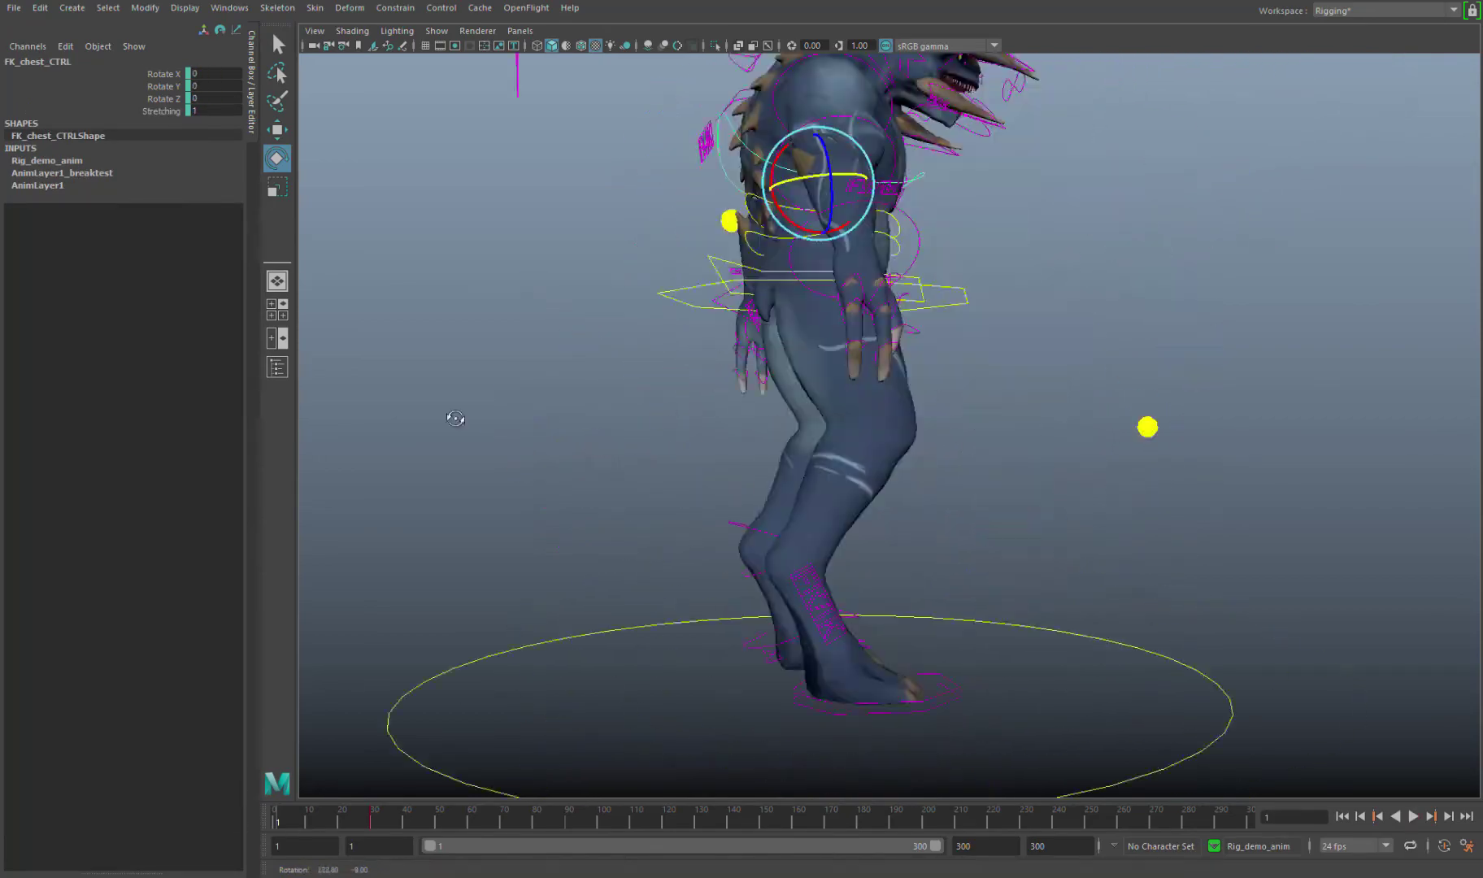